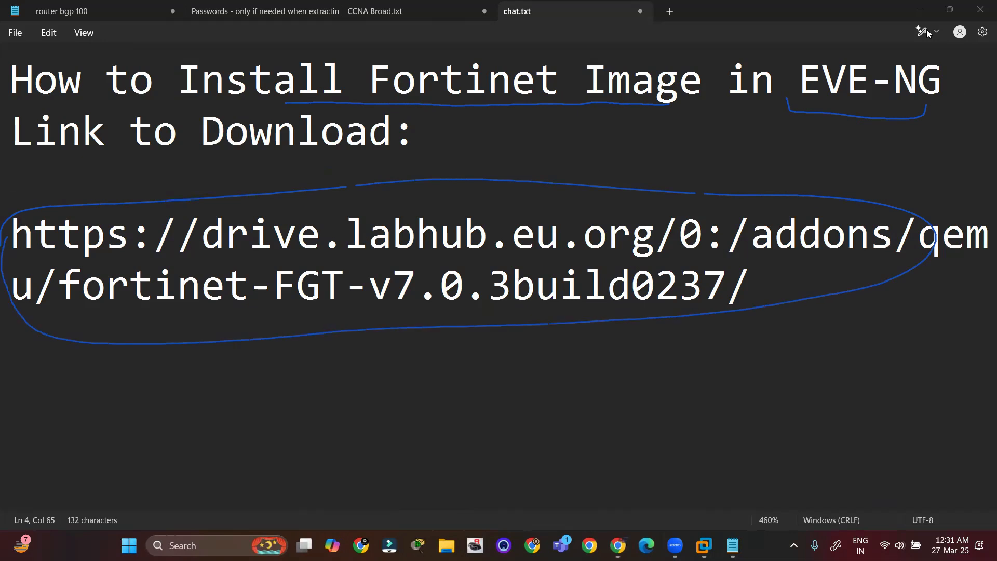
Switch to VMware Workstation and power on the EVE LAB virtual machine
left_click(920, 10)
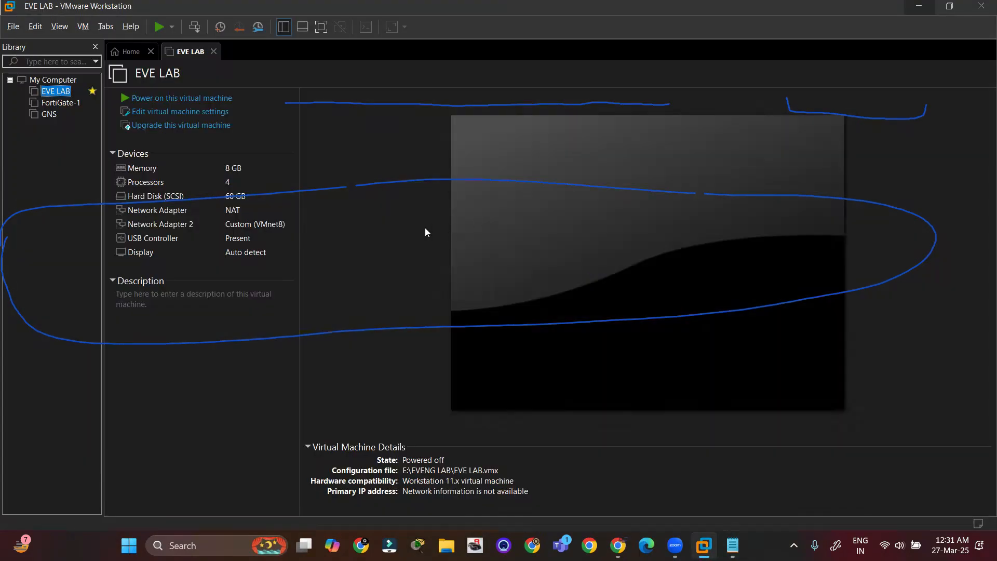
key("Escape")
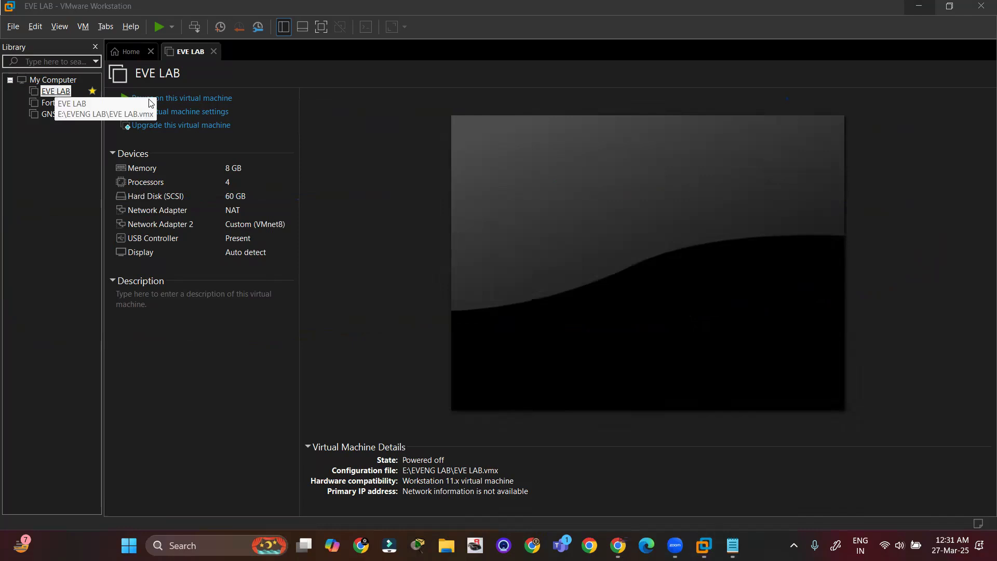
left_click(182, 100)
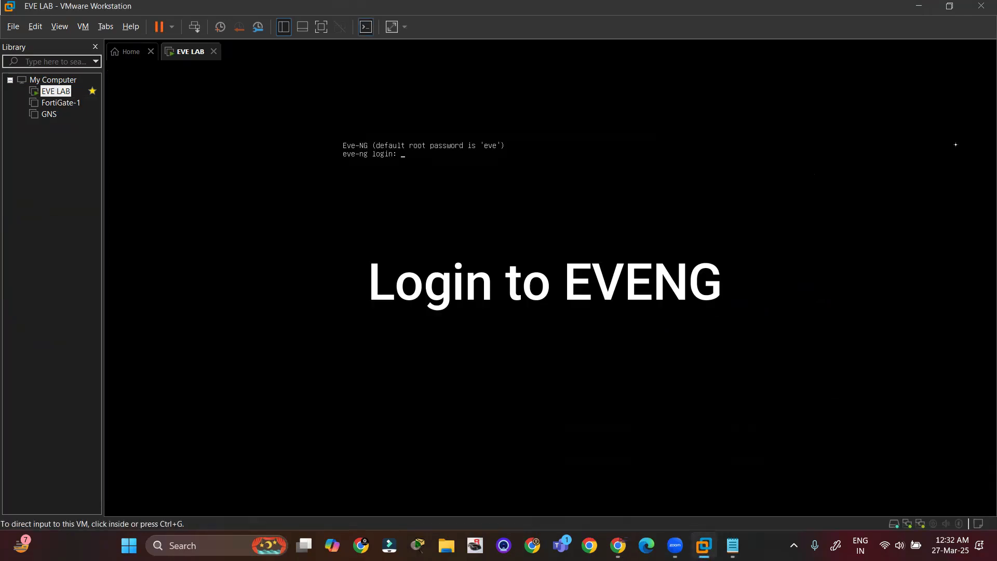
Log in to the EVE-NG console as root with the account password
left_click(955, 144)
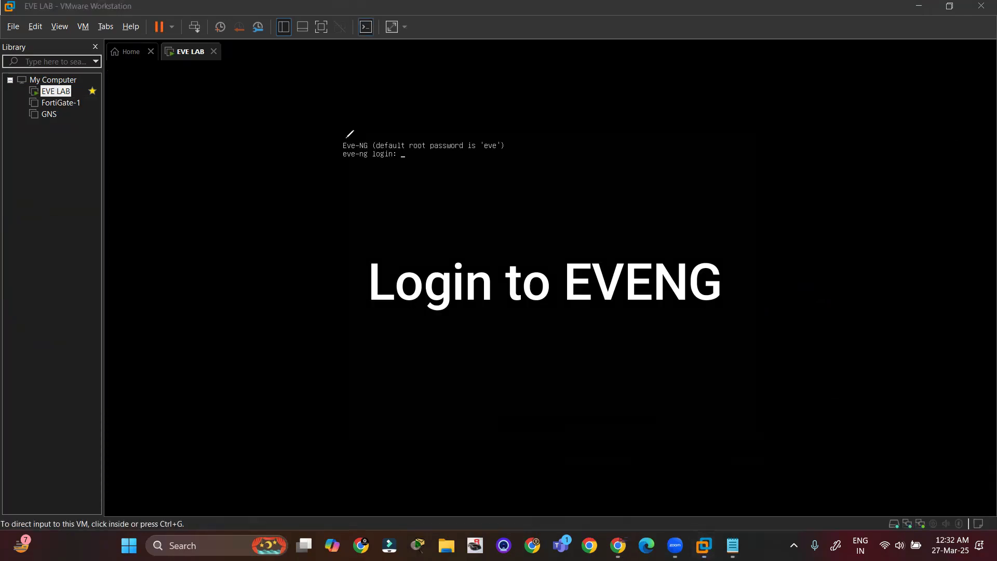
mouse_move(330, 144)
left_mouse_down()
mouse_move(514, 142)
mouse_move(385, 178)
mouse_move(328, 146)
left_mouse_up()
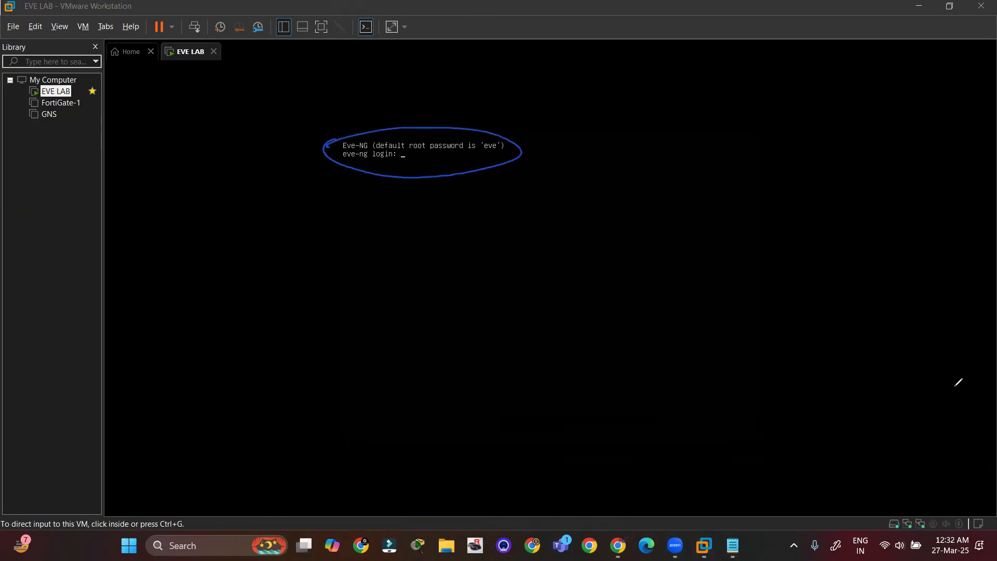
left_click(931, 372)
type("root")
key("Return")
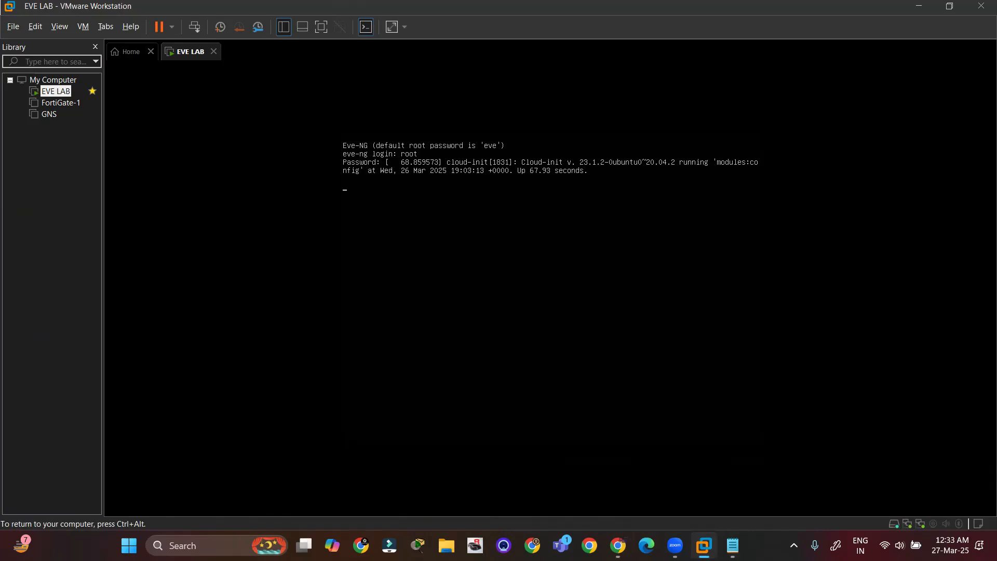
type("eve")
key("Return")
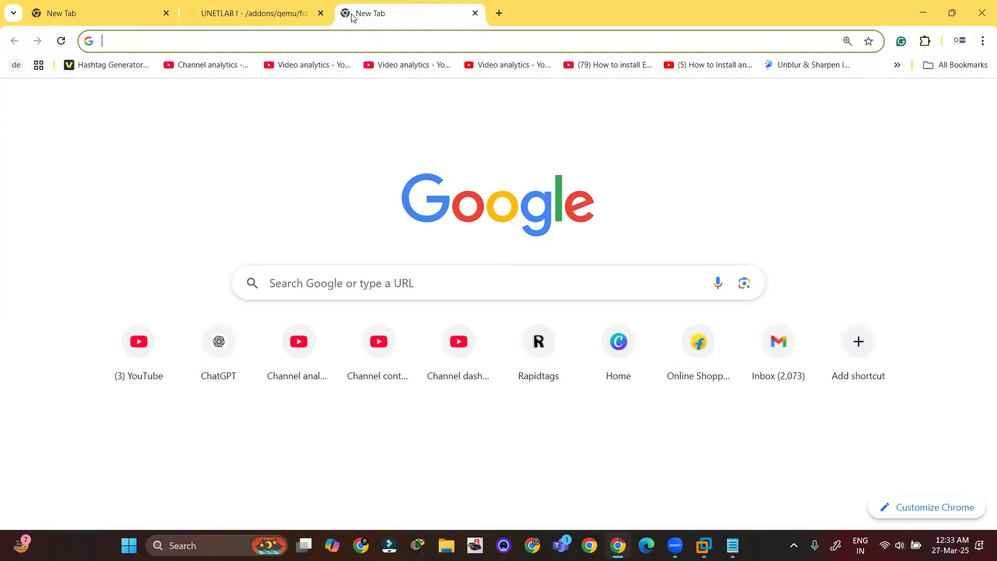
Open the EVE login page at 192.168.92.128 in Chrome and sign in as admin with the account password
type("192")
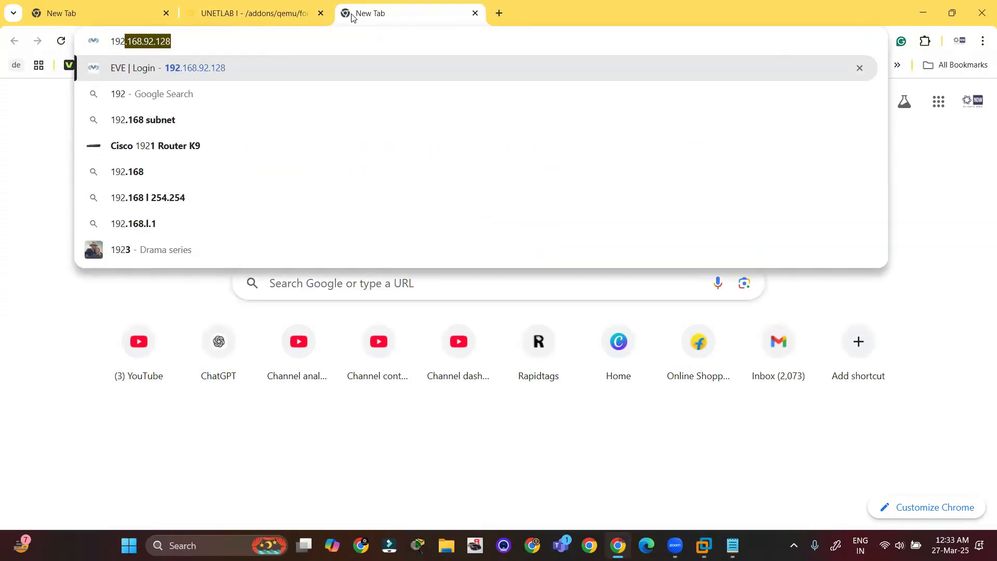
key("Return")
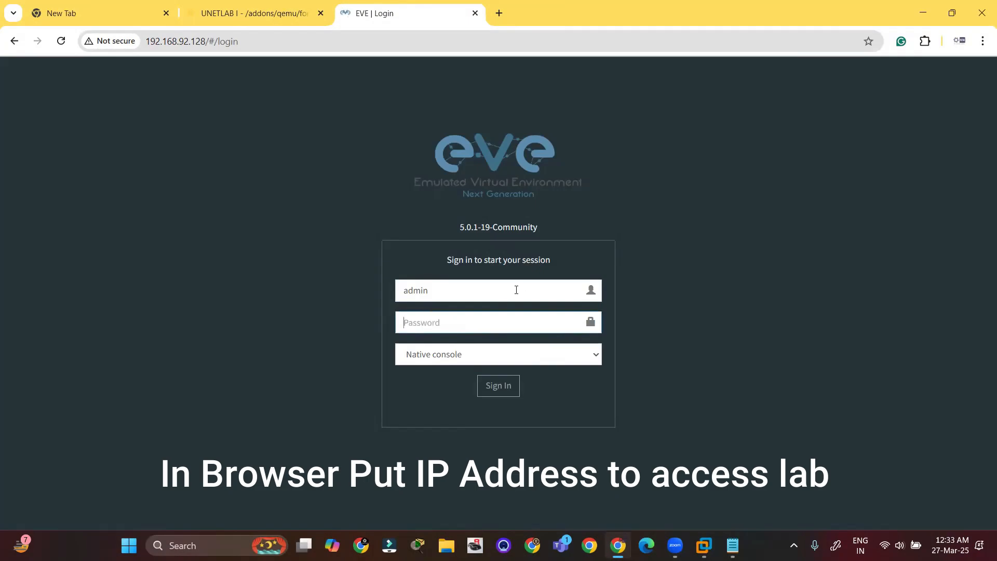
left_click_drag(447, 282, 382, 280)
left_click(425, 319)
type("e")
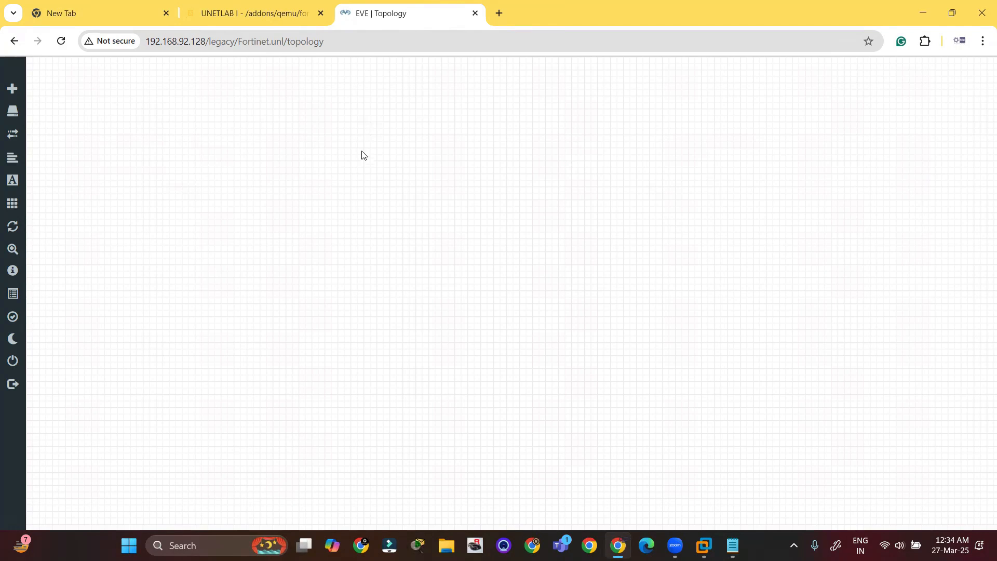
Examine the template list for adding a new node to the Fortinet lab to see which images are available
left_click(18, 89)
left_click(61, 103)
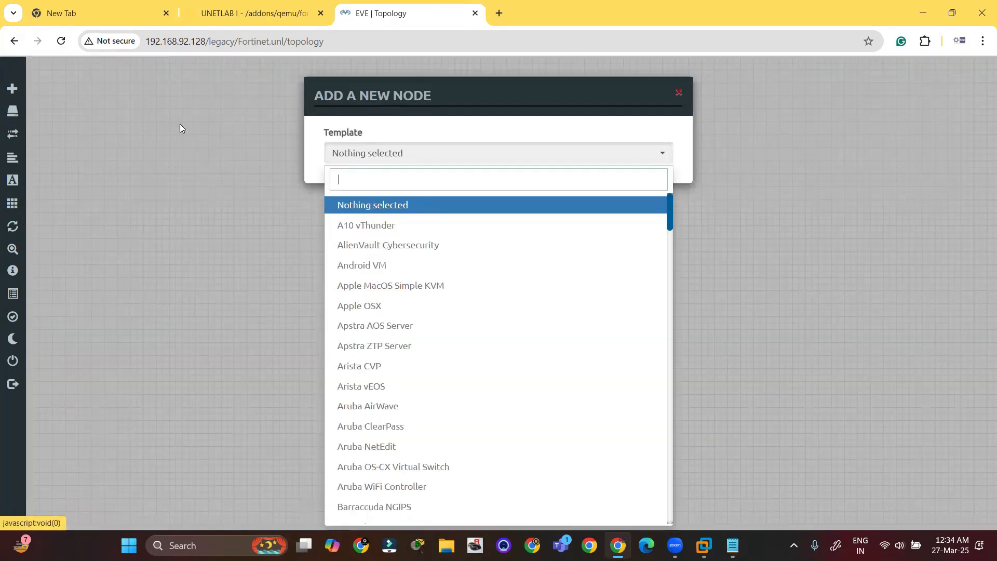
key("Down")
key("Down")
key("Down")
key("Down")
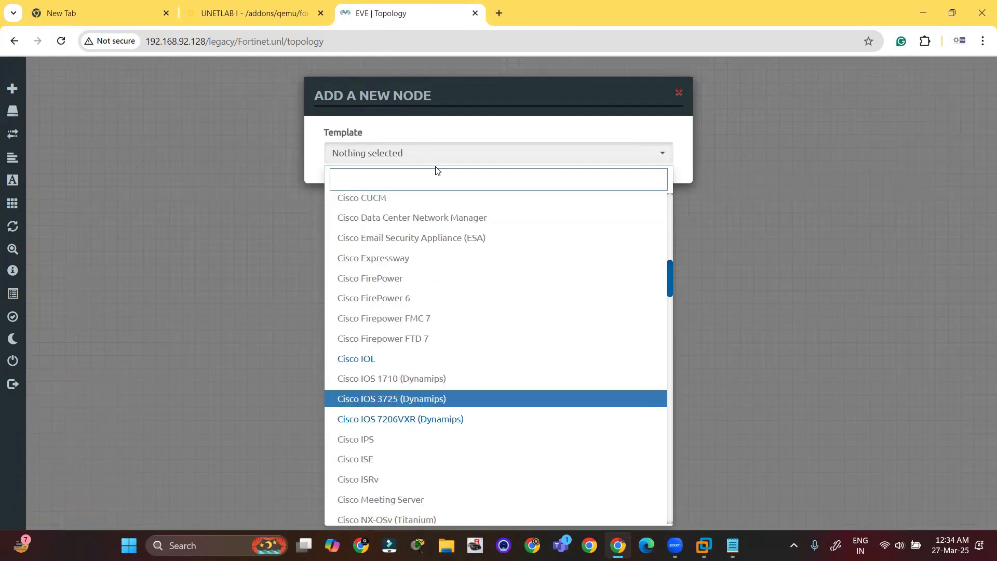
key("Down")
key("Down")
key("Down")
key("Down")
key("Down")
key("Down")
key("Down")
key("Down")
key("Down")
key("Down")
key("Down")
key("Down")
key("Down")
key("Down")
key("Down")
key("Down")
key("Down")
key("Down")
key("Down")
key("Down")
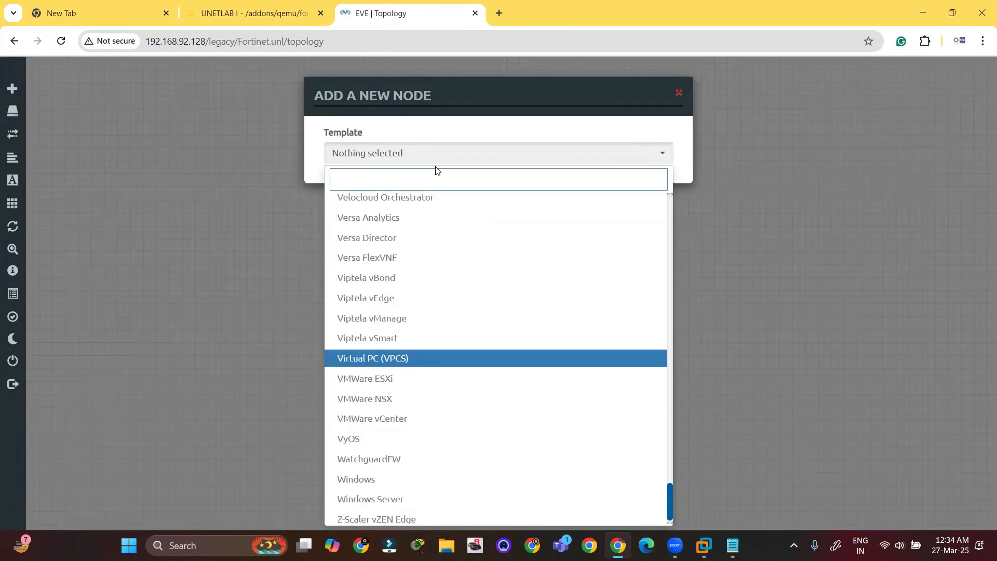
key("Up")
key("Up")
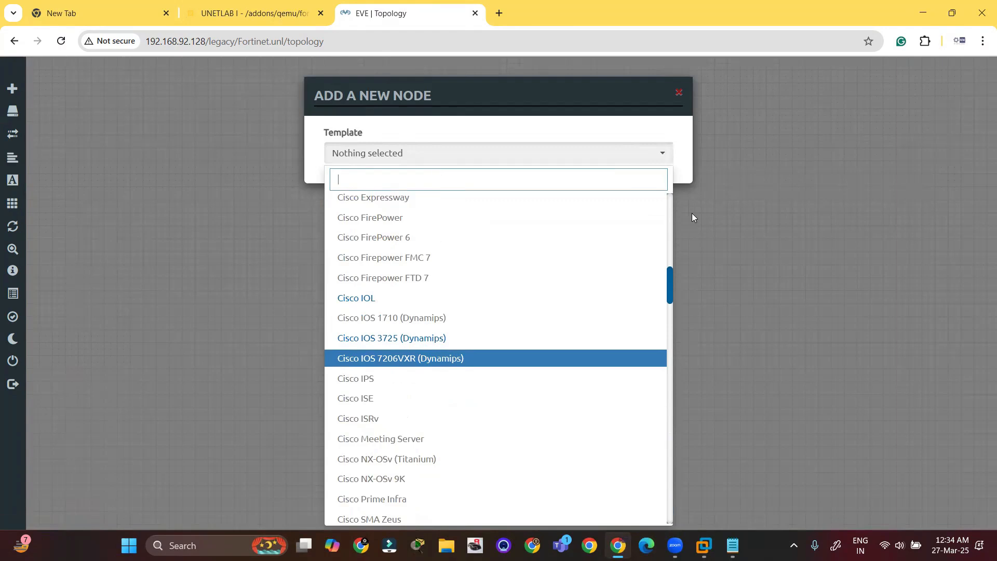
left_click(692, 216)
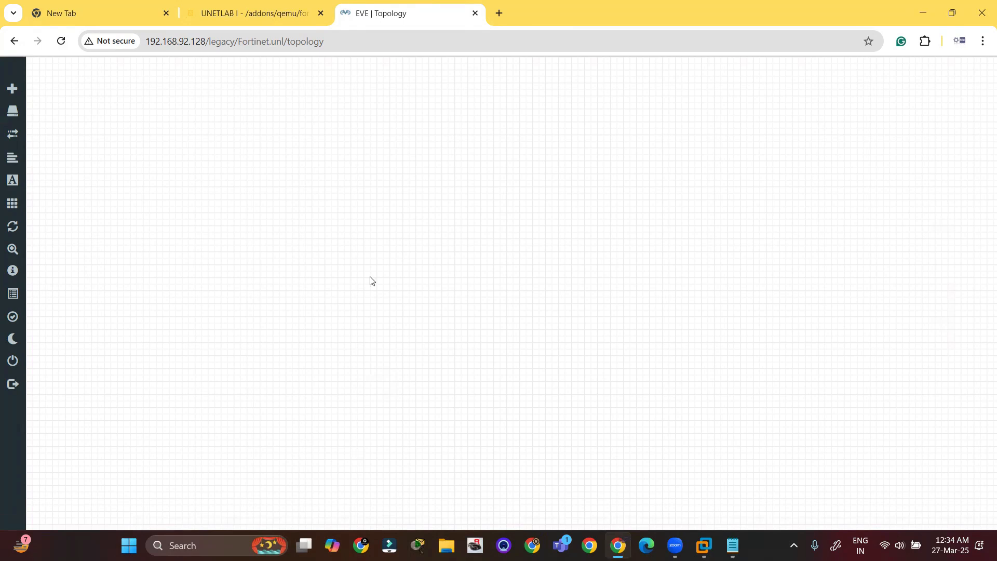
left_click(232, 542)
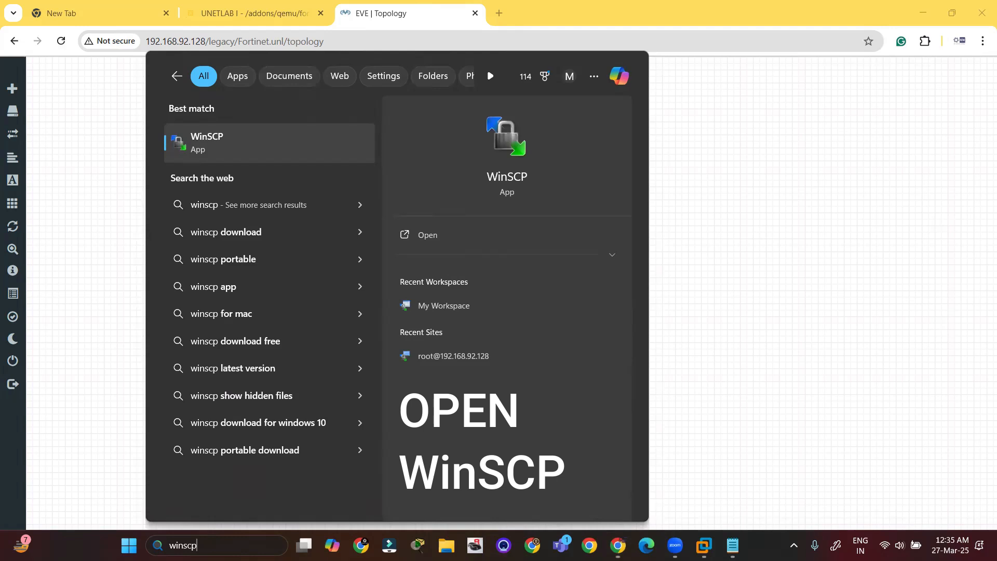
key("Return")
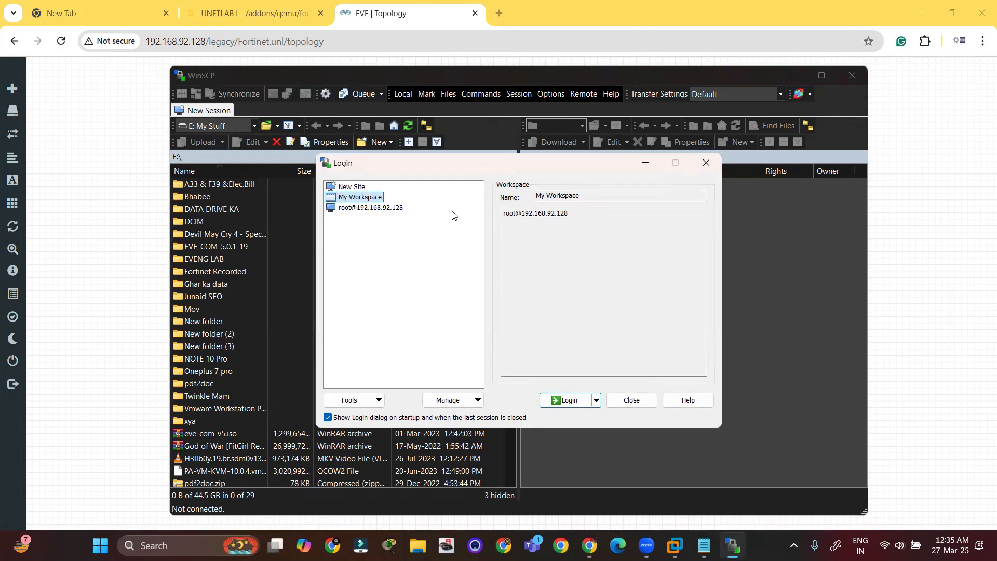
left_click(387, 208)
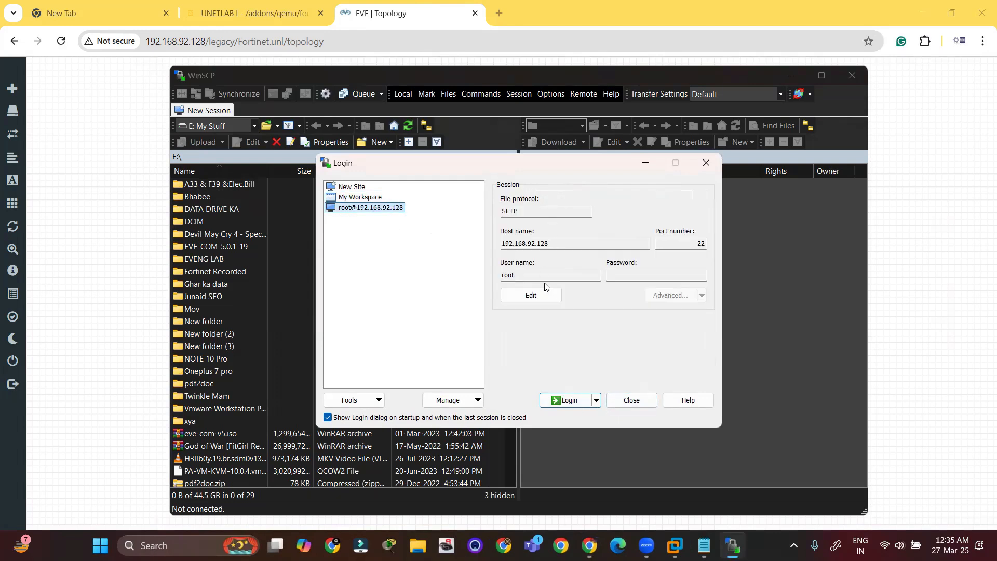
left_click(617, 278)
left_click(576, 400)
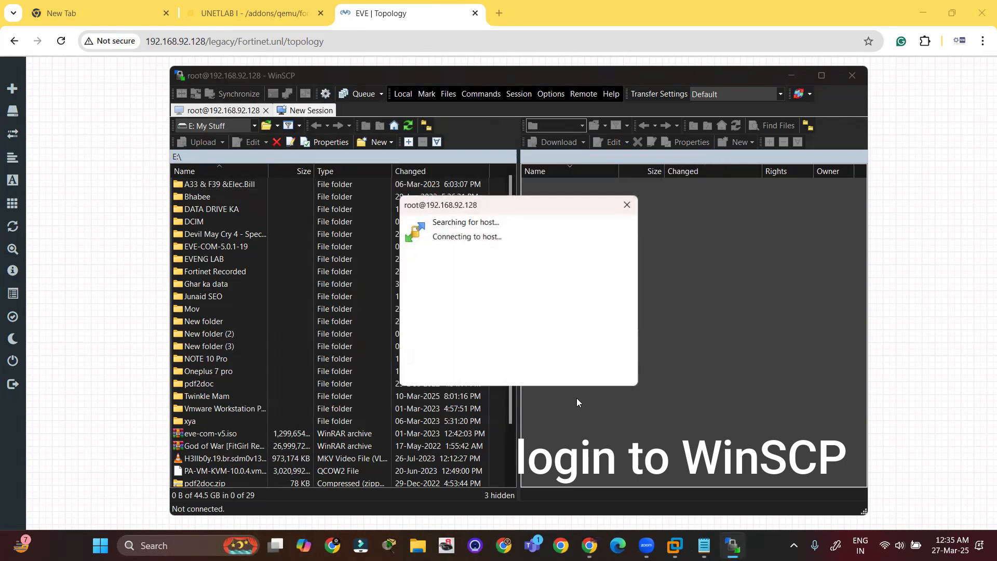
type("eve")
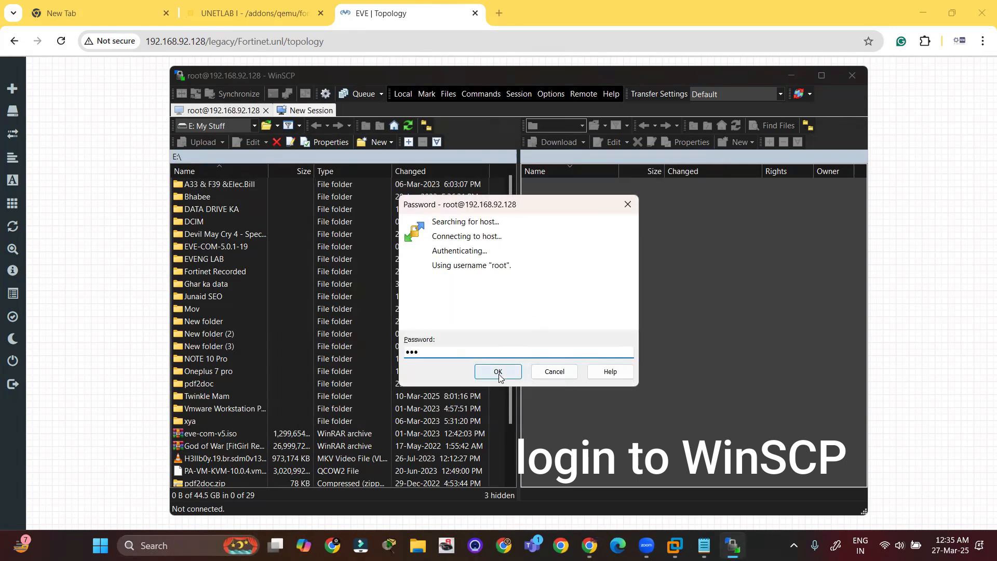
left_click(498, 373)
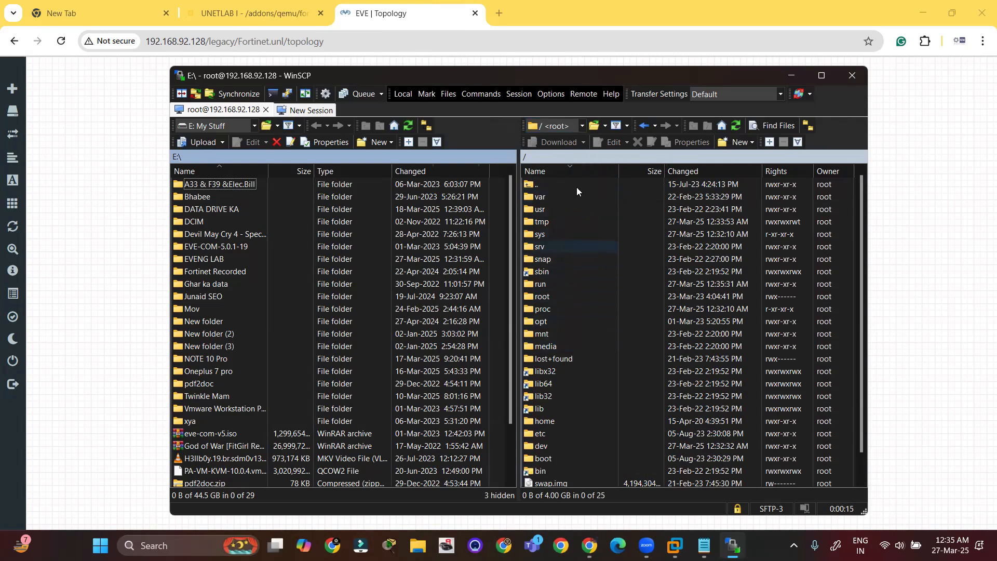
left_click_drag(544, 77, 533, 59)
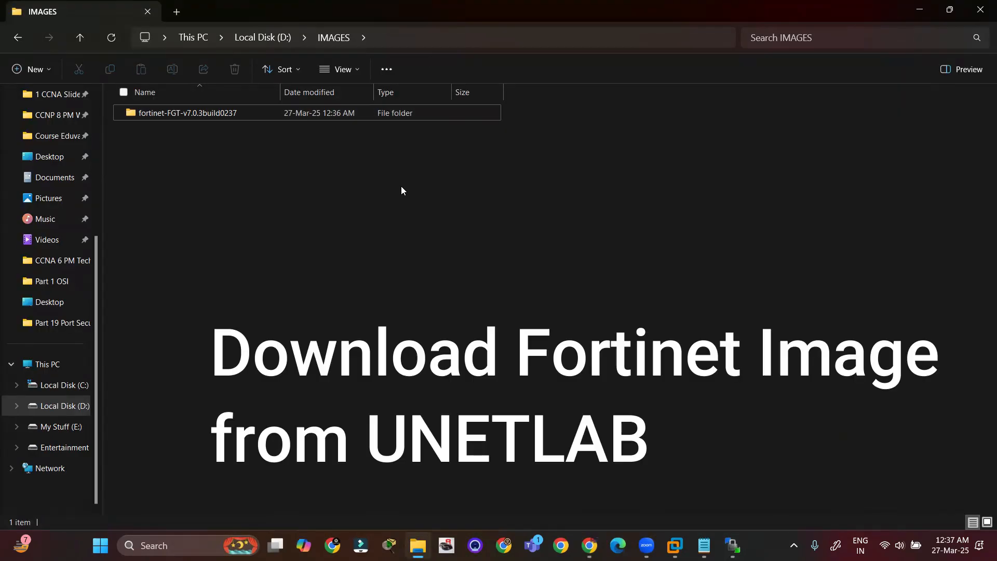
In File Explorer, open the fortinet-FGT-v7.0.3build0237 folder and check the virtioa.qcow2 image file inside
key("ctrl+2")
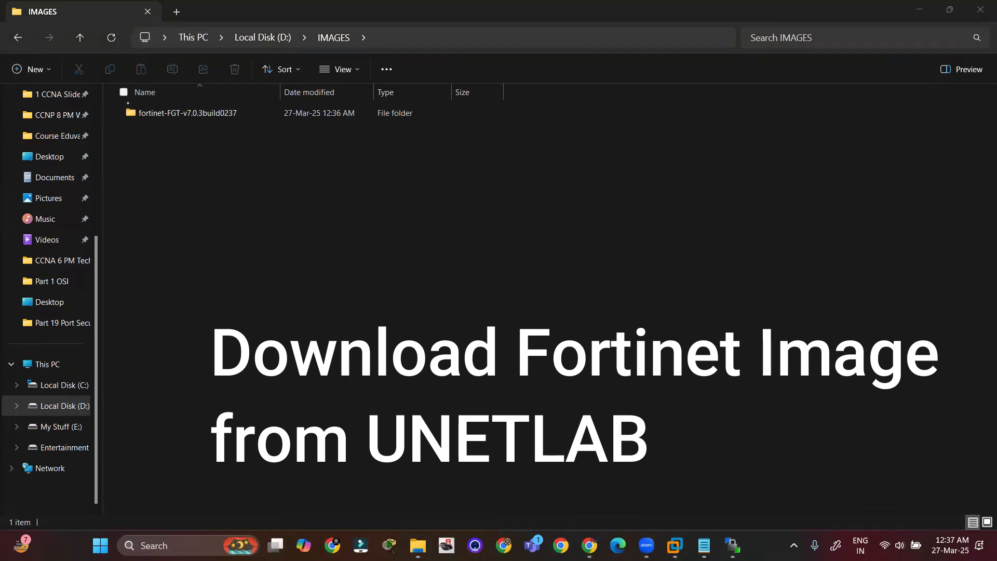
double_click(180, 114)
left_click_drag(233, 162, 145, 100)
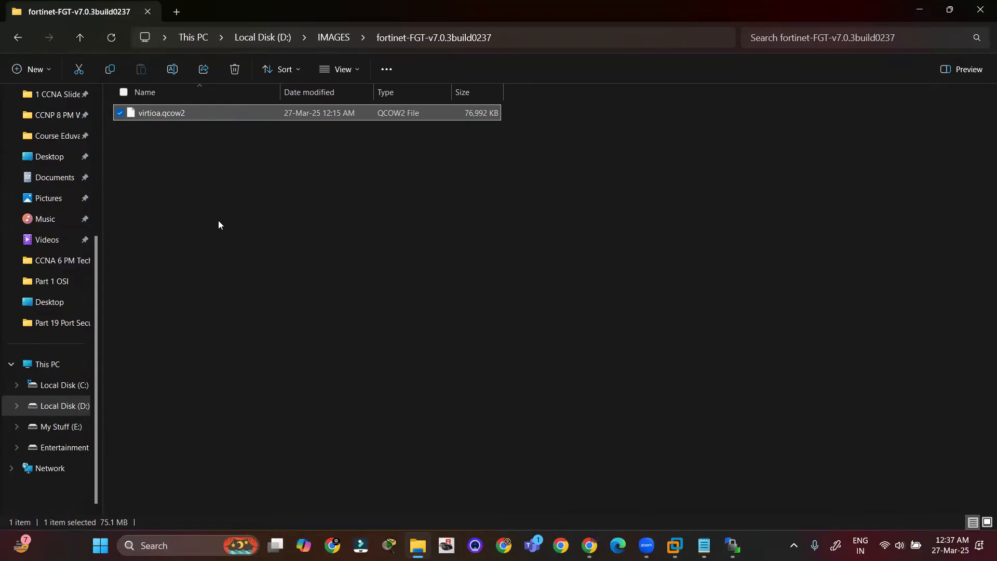
left_click(219, 221)
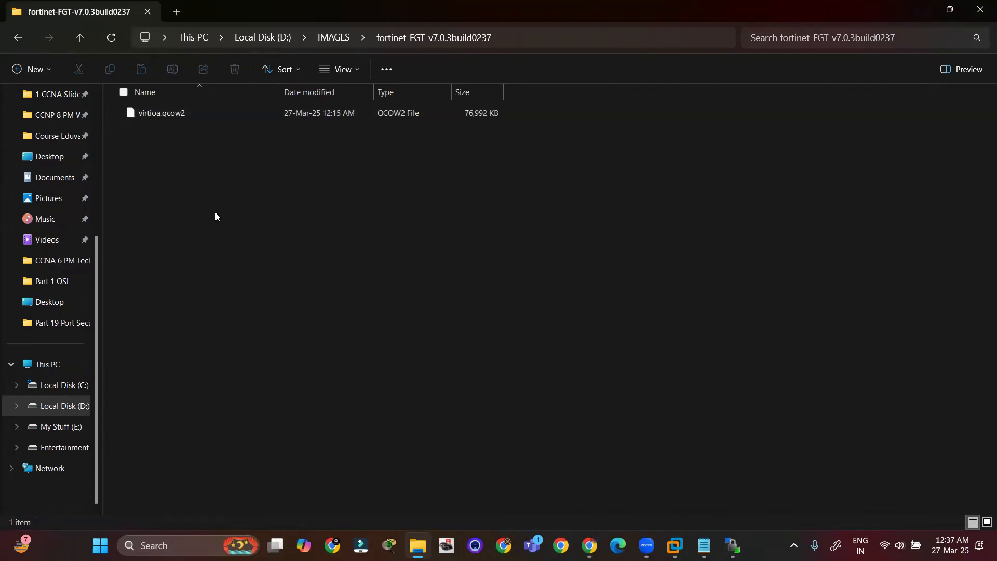
Switch to WinSCP and open the local folder D:\IMAGES\fortinet-FGT-v7.0.3build0237 containing virtioa.qcow2
key("alt+Tab")
key("alt+Tab")
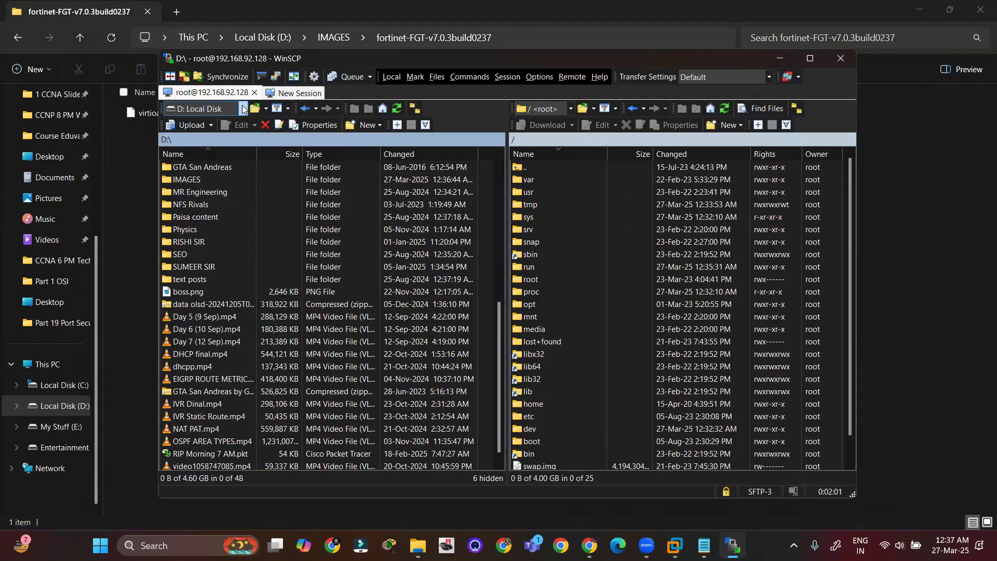
left_click(242, 109)
left_click(223, 181)
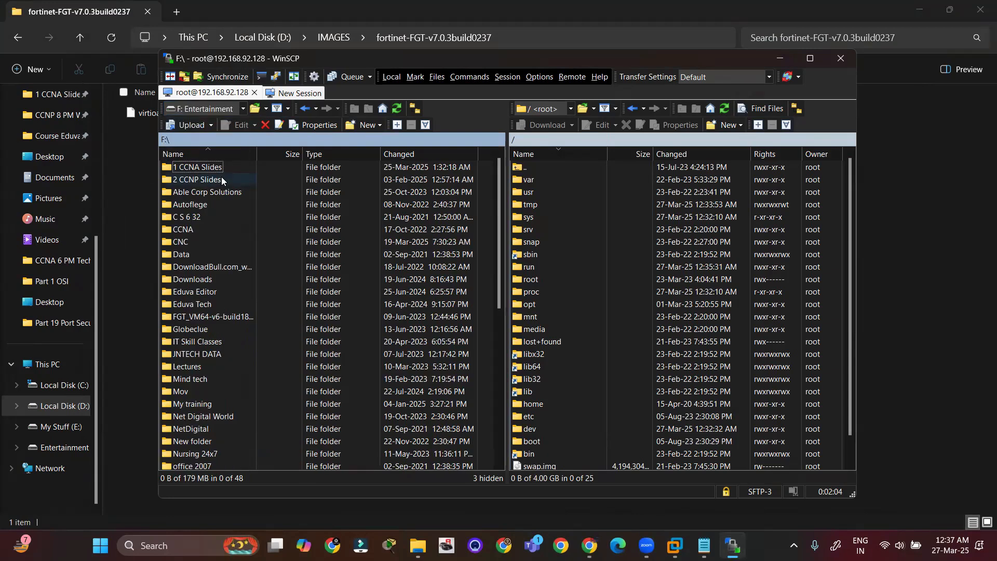
left_click(207, 110)
left_click(208, 158)
double_click(227, 390)
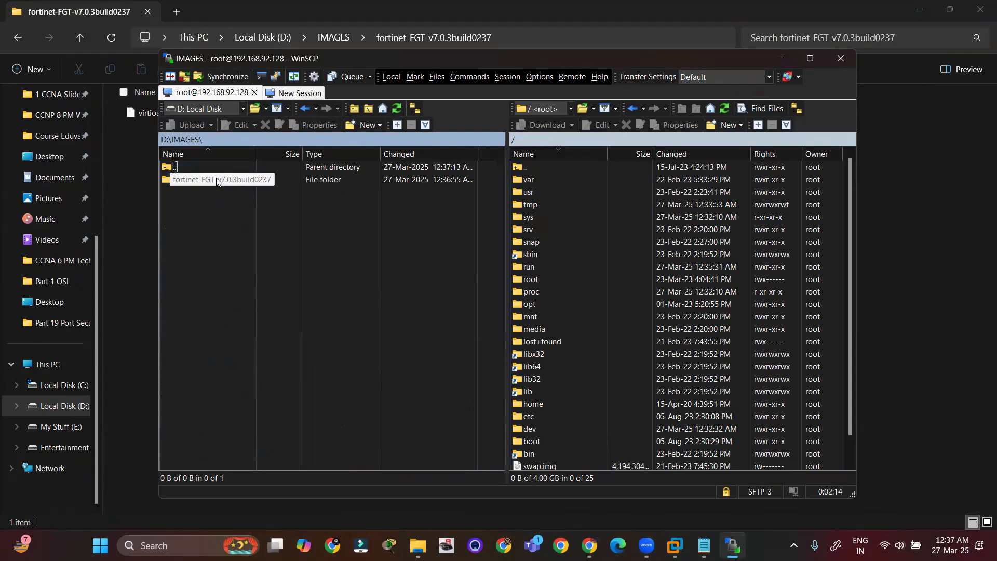
double_click(216, 179)
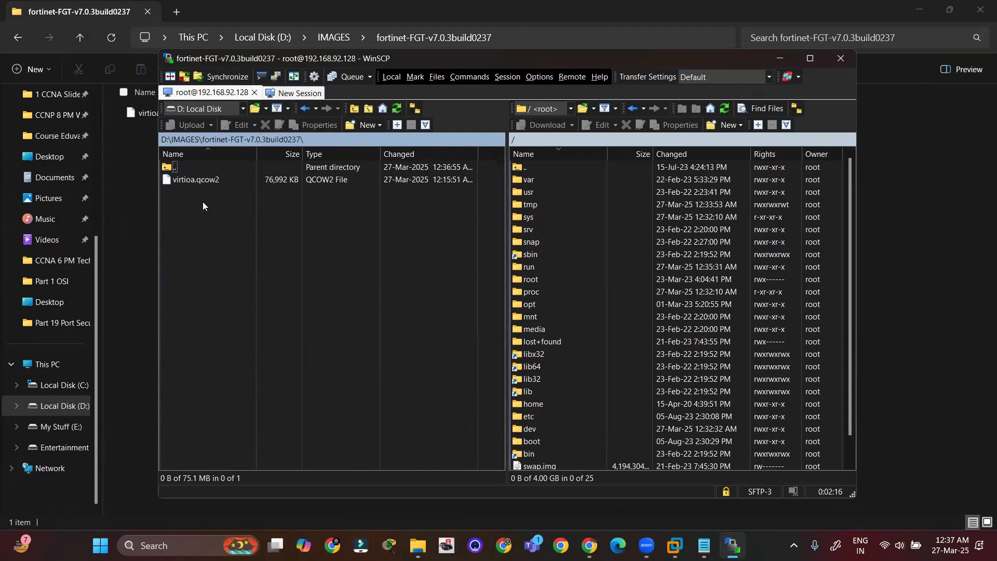
left_click(200, 180)
left_click(240, 251)
left_click_drag(234, 209, 193, 169)
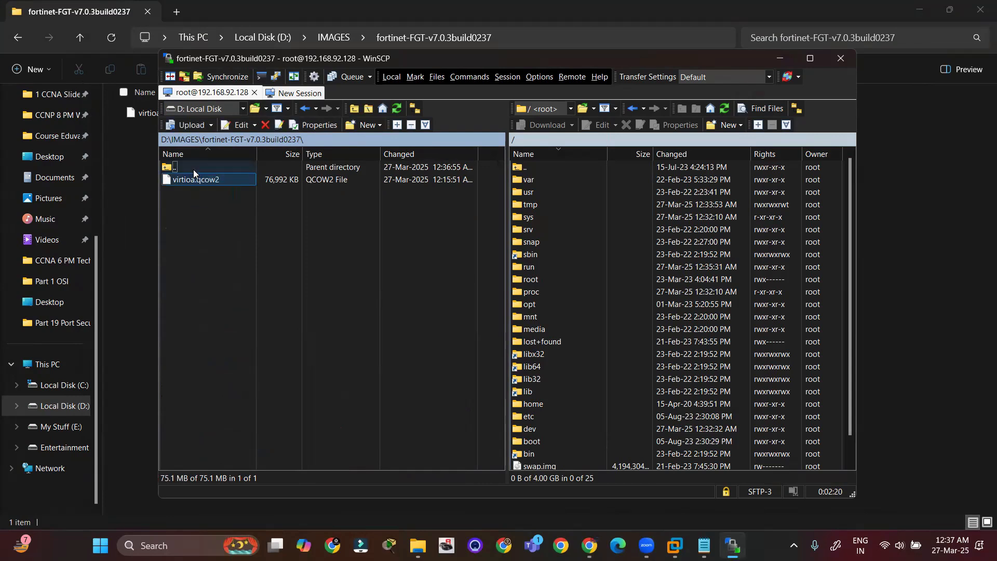
left_click(319, 255)
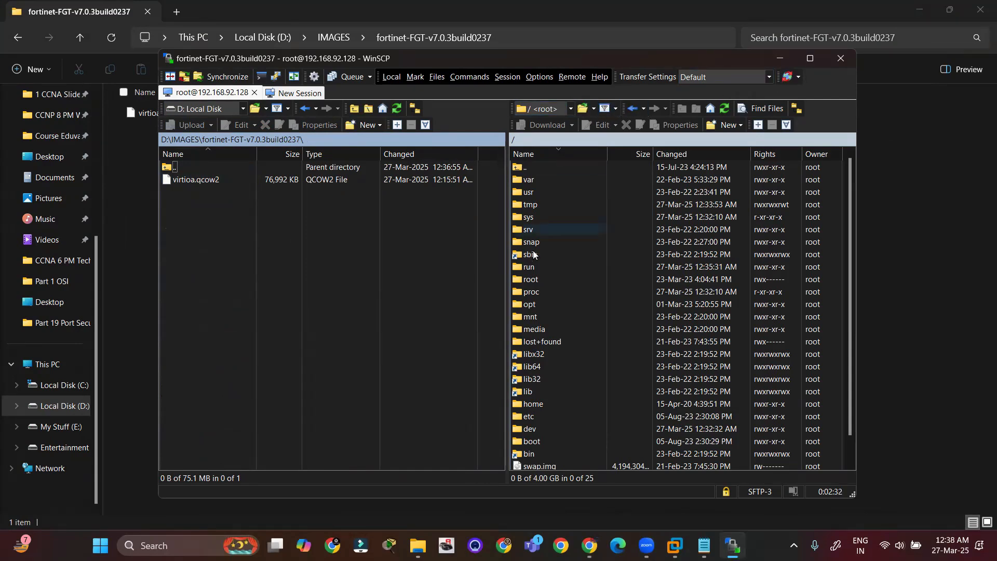
Open the remote folder /opt/unetlab/addons/qemu on the EVE-NG server and check its contents
scroll(532, 230, "down", 1)
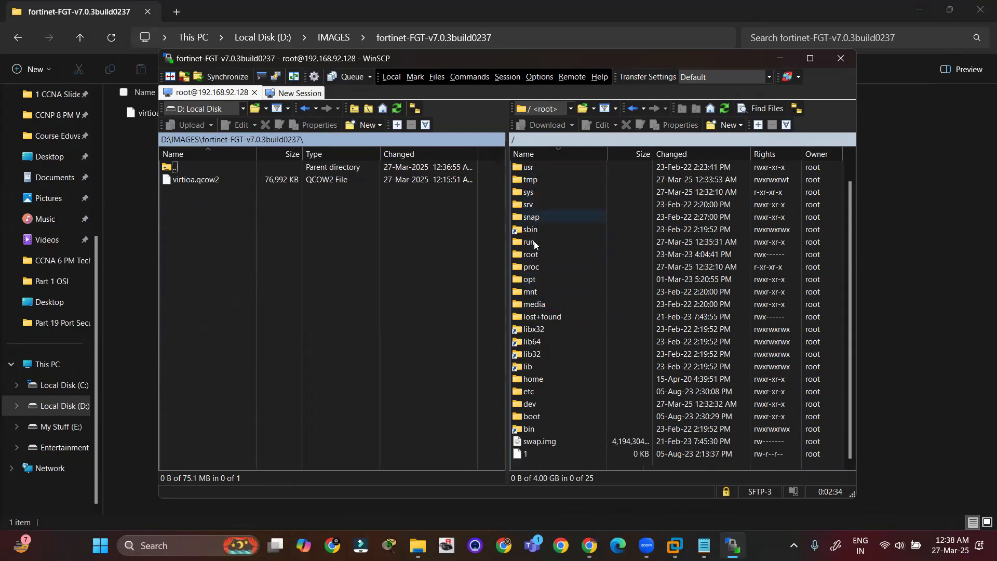
left_click(540, 287)
double_click(540, 280)
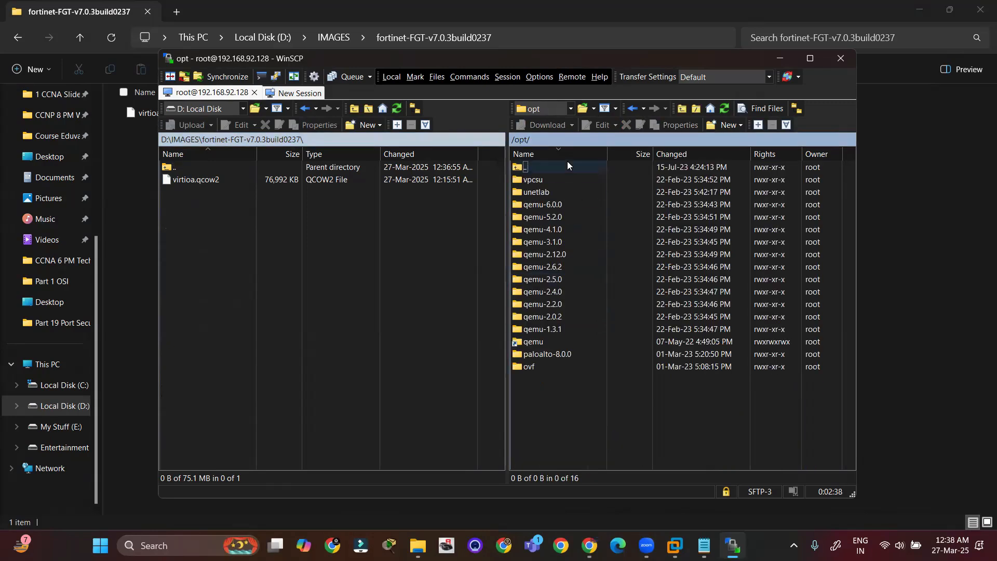
double_click(565, 179)
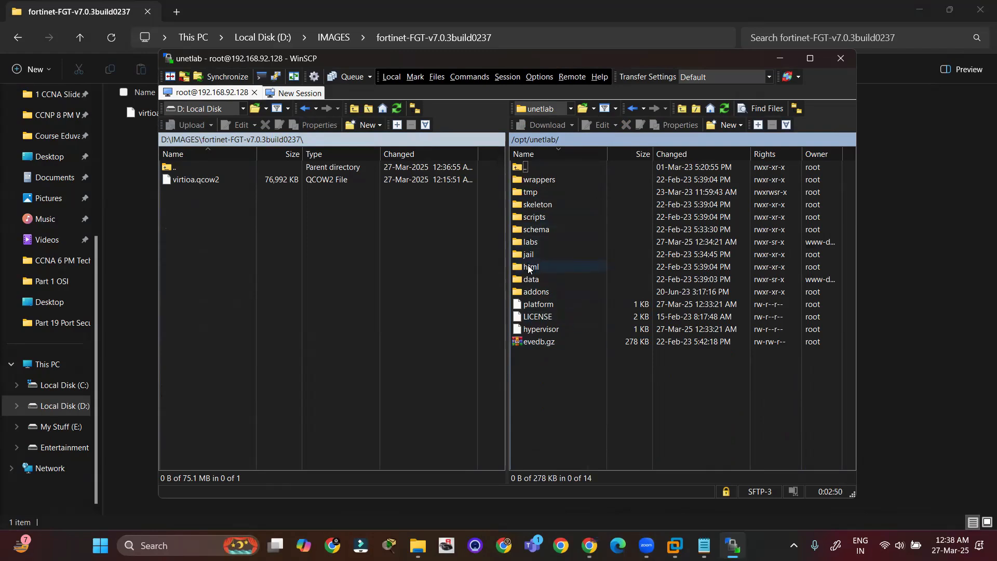
double_click(544, 292)
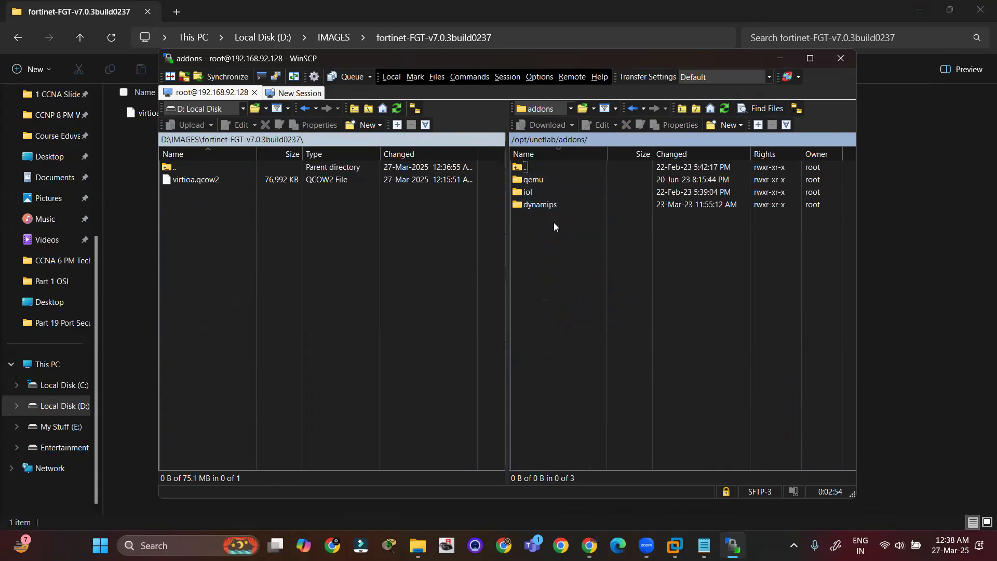
double_click(549, 178)
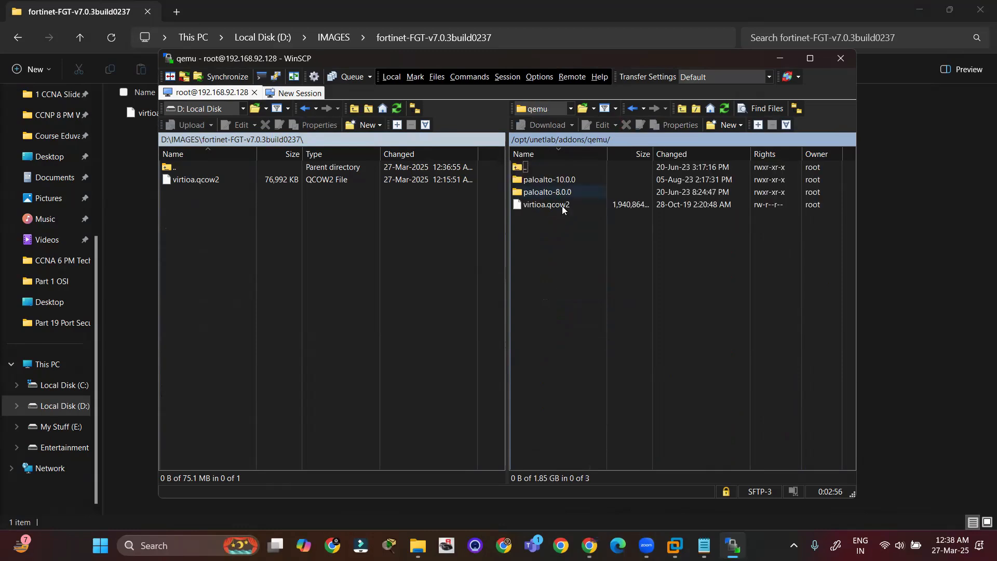
left_click_drag(568, 231, 560, 167)
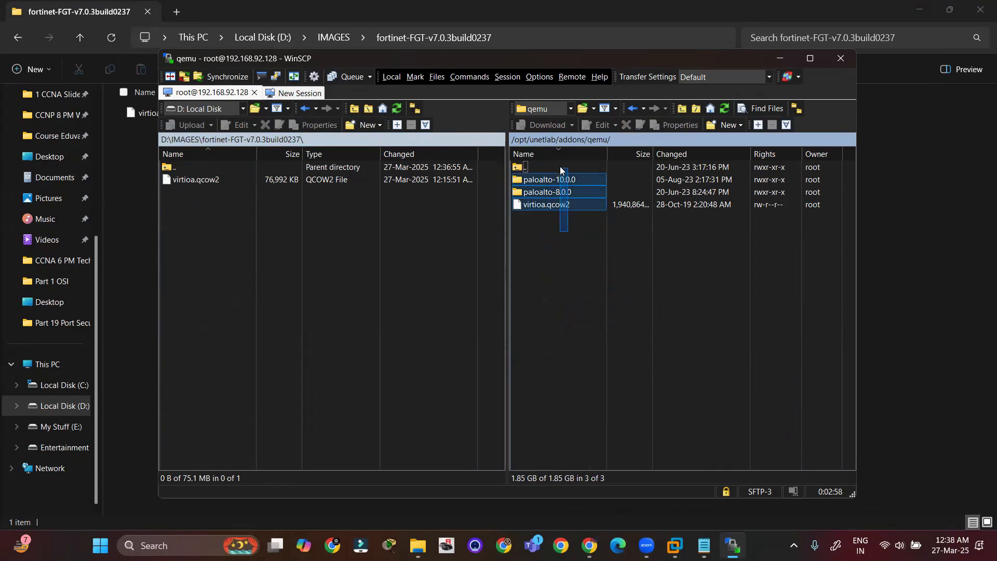
left_click(566, 266)
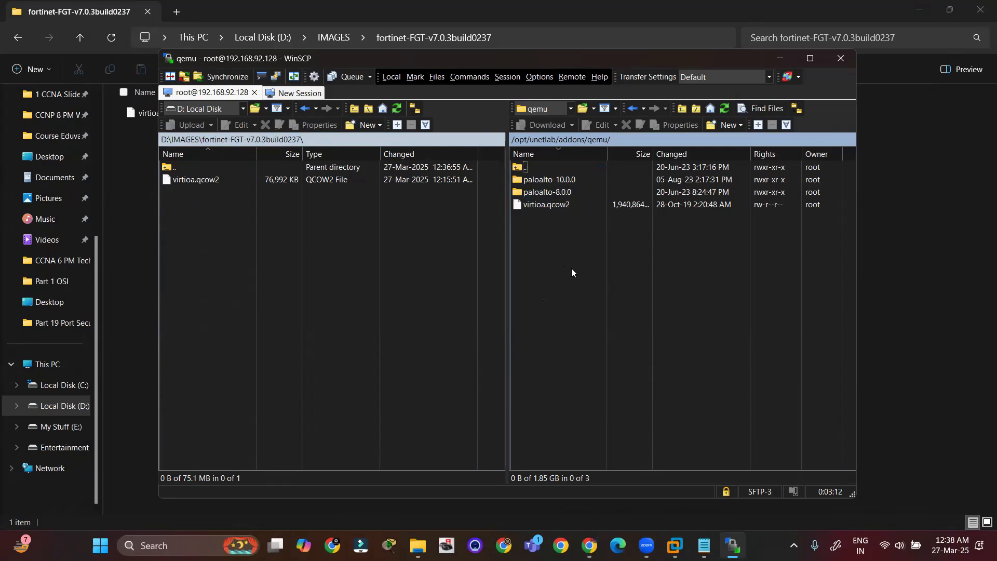
Begin a new directory in the remote qemu folder and name it ortinet-FGT-v7.0.3build0237
right_click(571, 268)
mouse_move(640, 347)
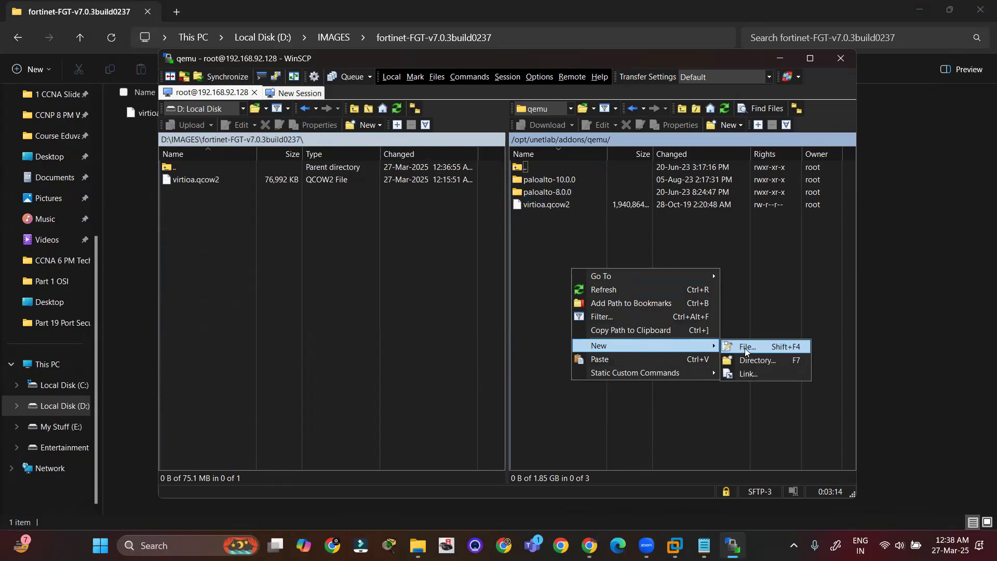
left_click(759, 358)
type("Fortinet v7")
double_click(461, 222)
left_click(461, 223)
key("ctrl+a")
type("ortinet-FGT-v7.0.3build0237")
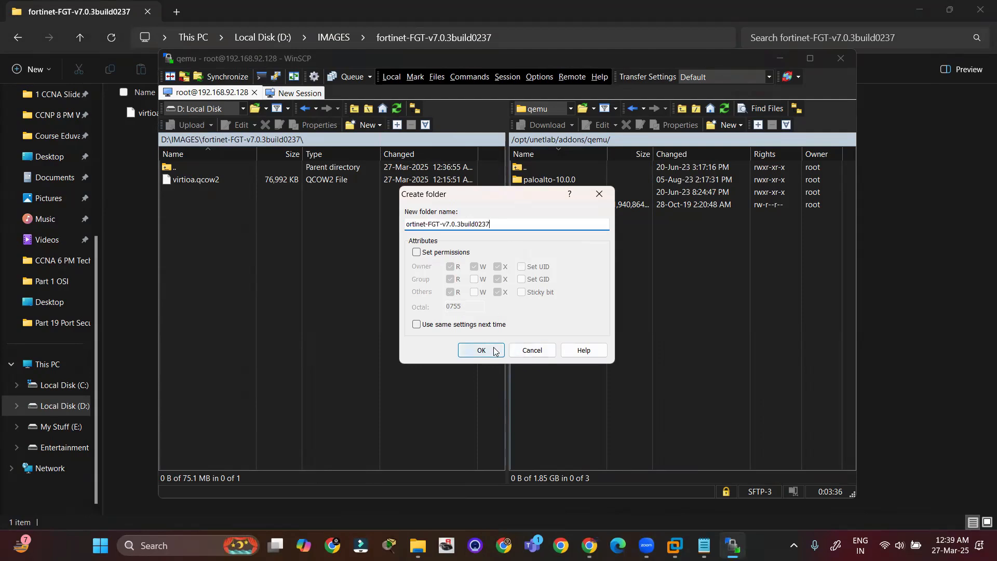
Enable explicit permissions with Set UID, Set GID and Sticky bit for the new folder, and create it
left_click(420, 253)
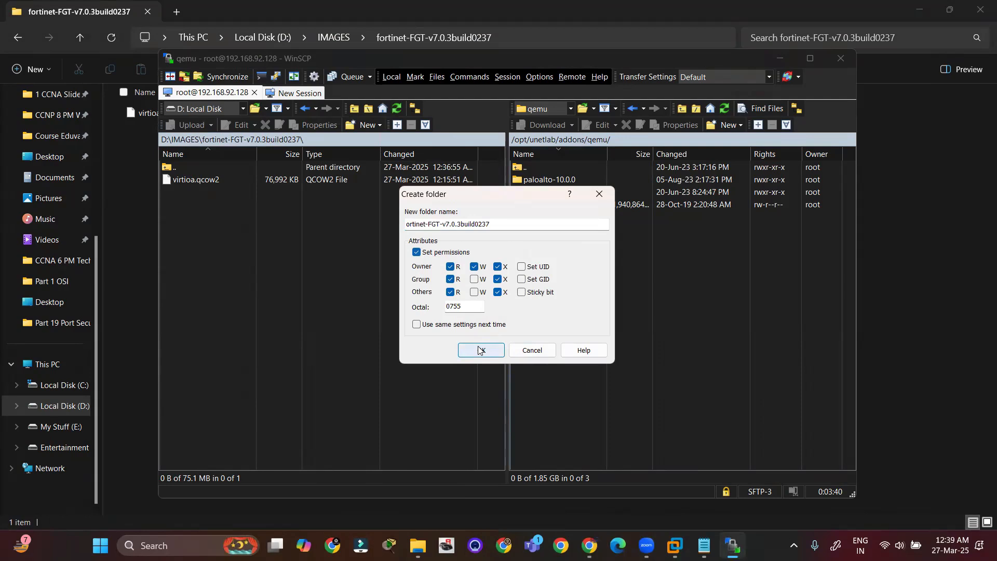
left_click(521, 266)
left_click(522, 279)
left_click(522, 291)
left_click(482, 350)
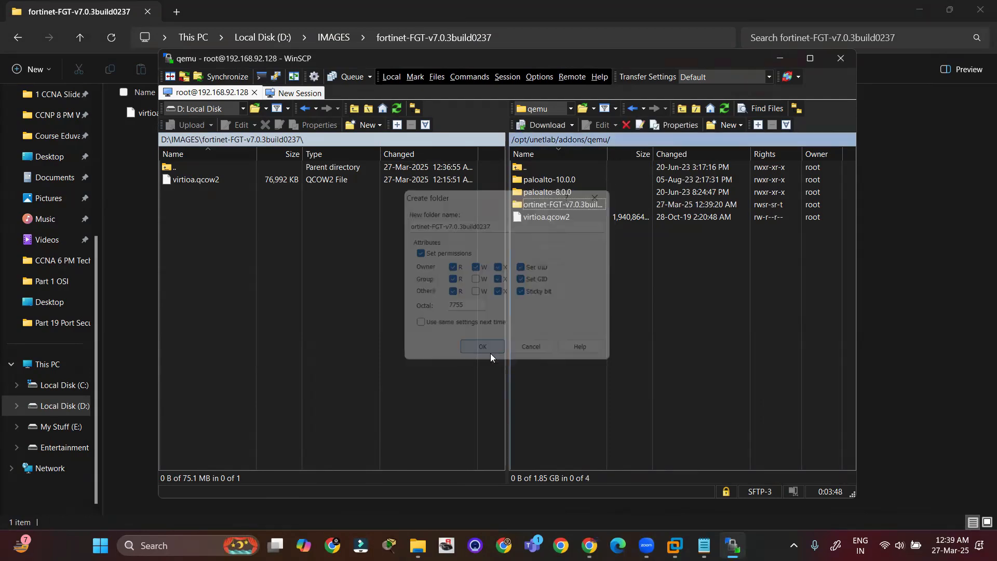
Rename the new remote folder to Fortinet-FGT-v7.0.3build0237
left_click(583, 204)
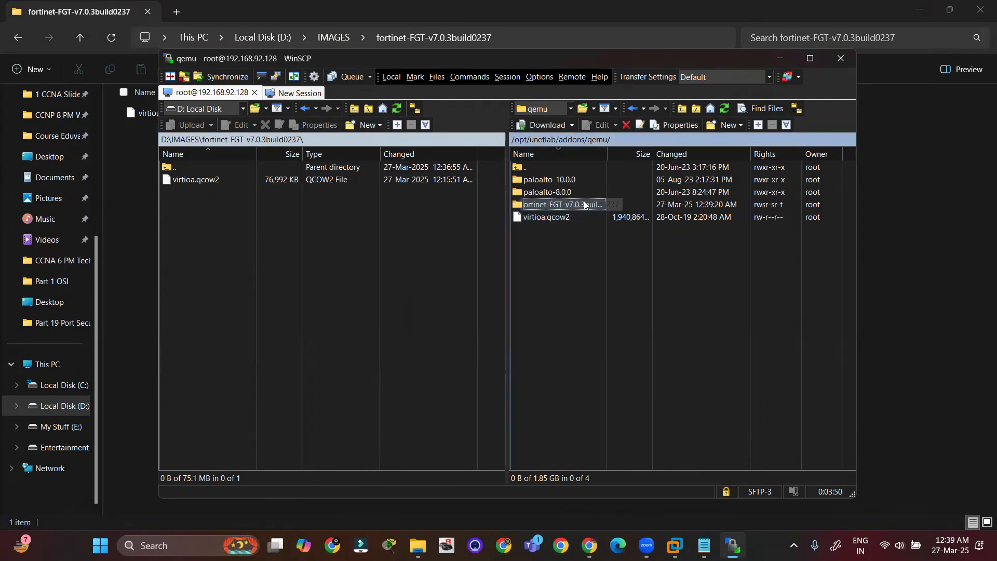
left_click(542, 204)
type("F")
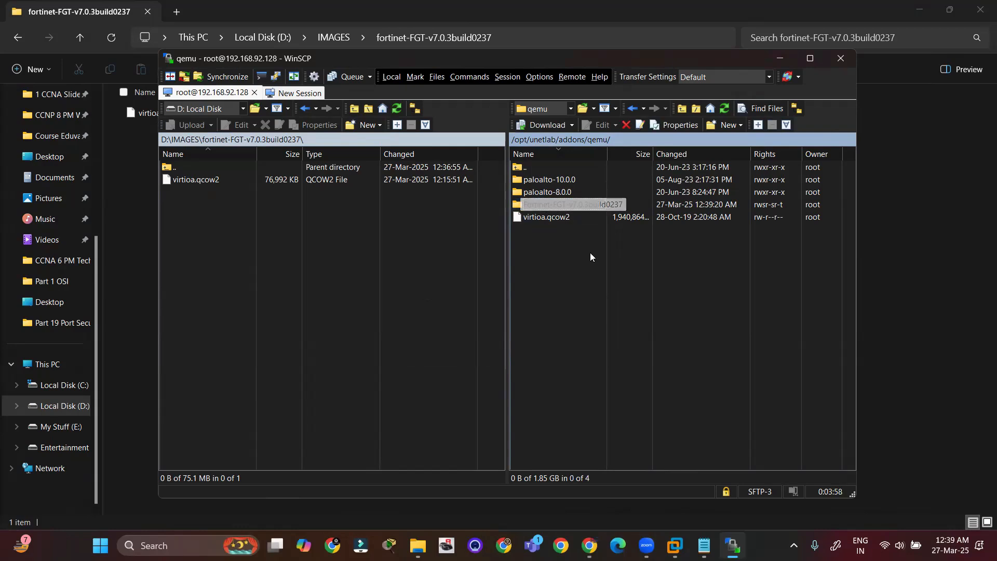
left_click(590, 253)
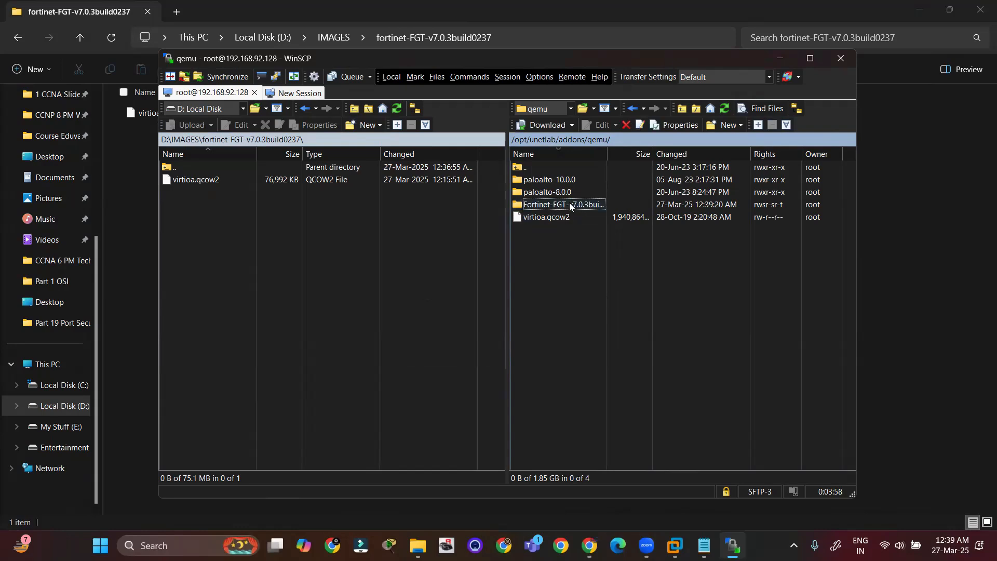
Upload the local virtioa.qcow2 file into the remote Fortinet-FGT-v7.0.3build0237 folder using copy and paste
double_click(569, 204)
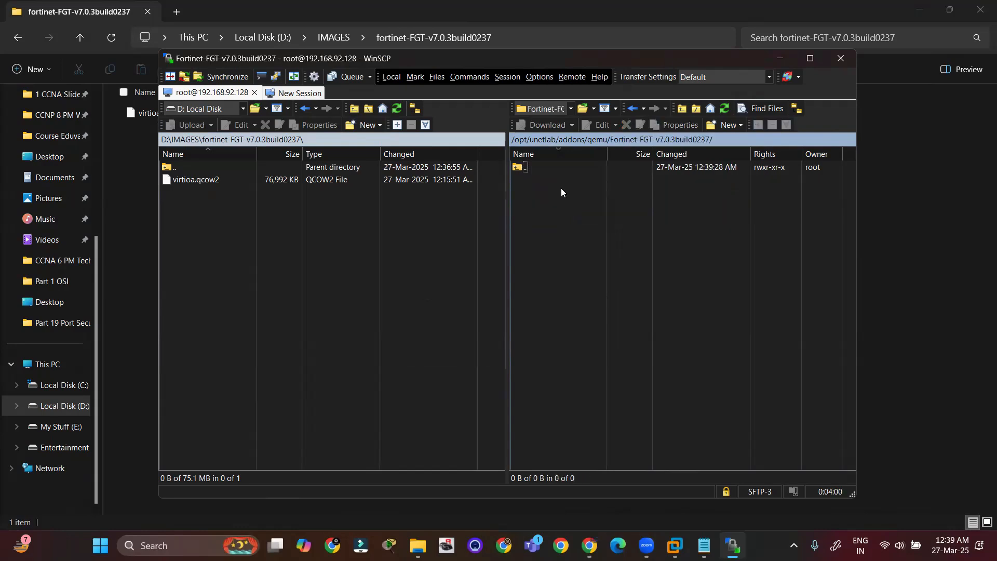
left_click(223, 178)
right_click(224, 178)
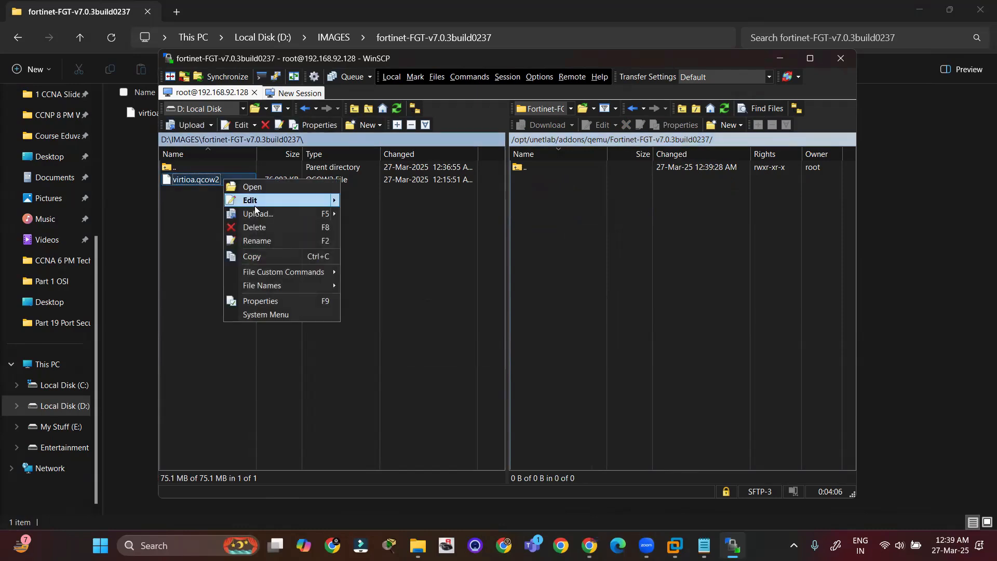
left_click(262, 256)
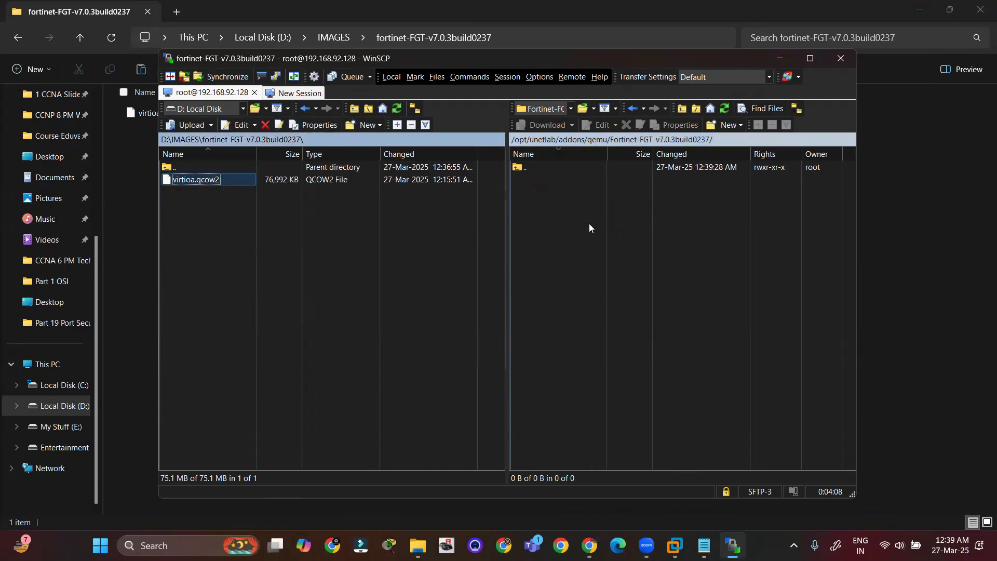
right_click(591, 222)
mouse_move(646, 306)
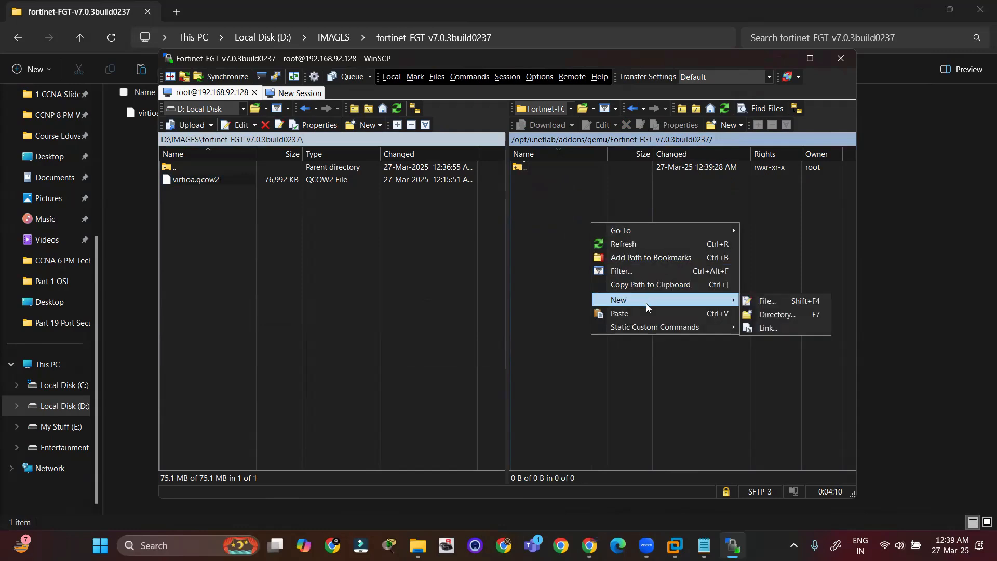
left_click(705, 313)
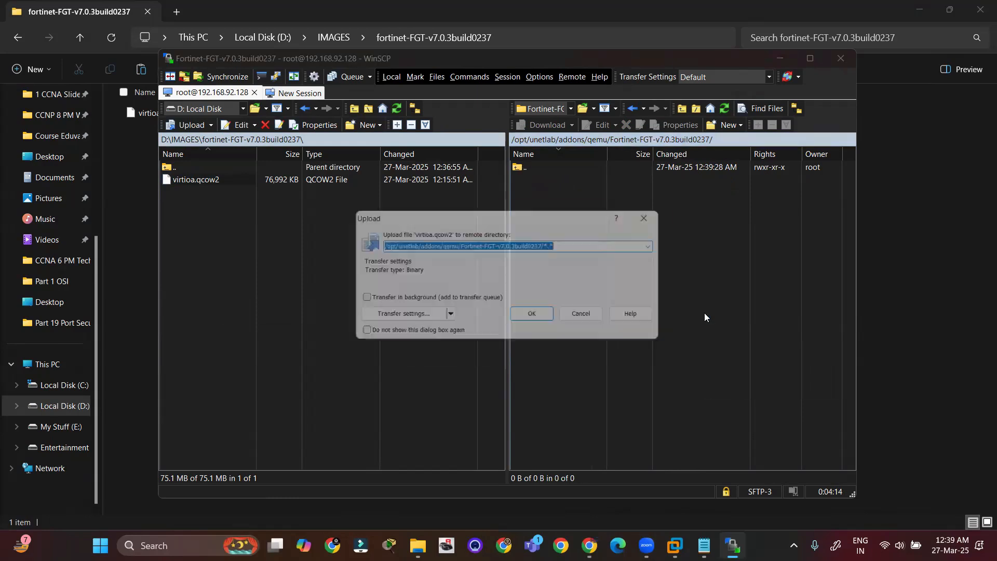
left_click(541, 319)
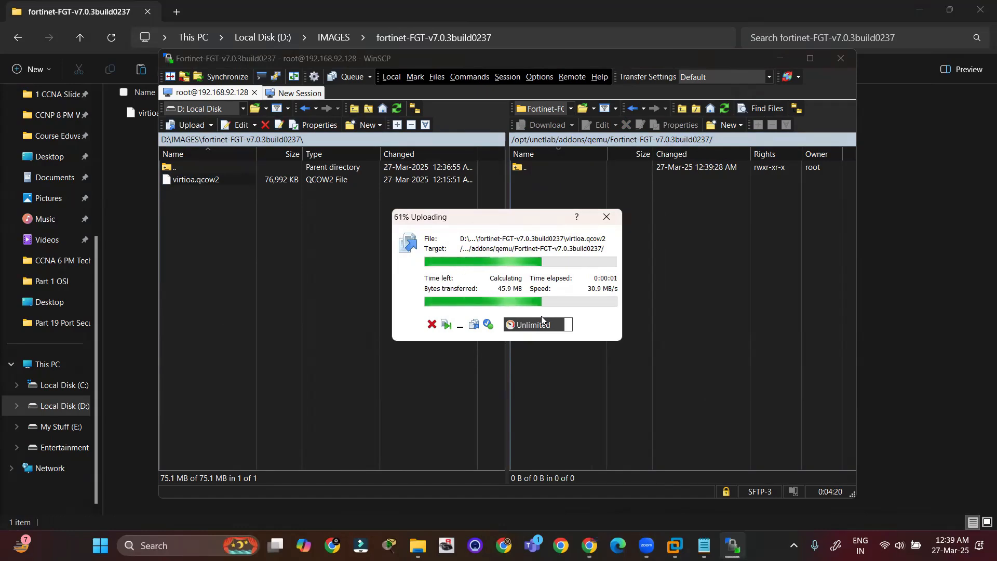
left_click_drag(586, 218, 516, 171)
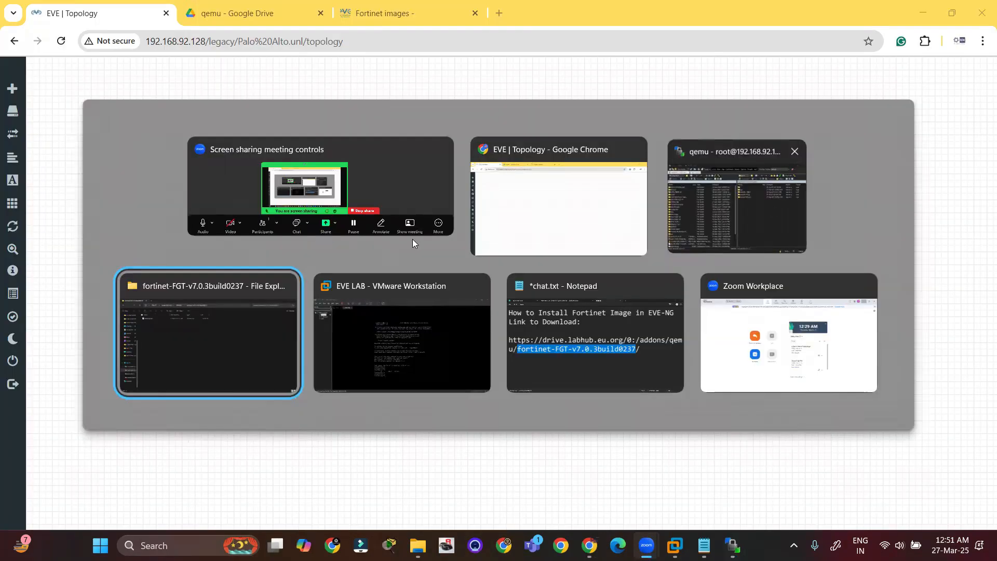
Switch to WinSCP and examine the fortinet- prefix in the fortinet-FGT-V7 folder name under /opt/unetlab/addons/qemu
left_click(736, 198)
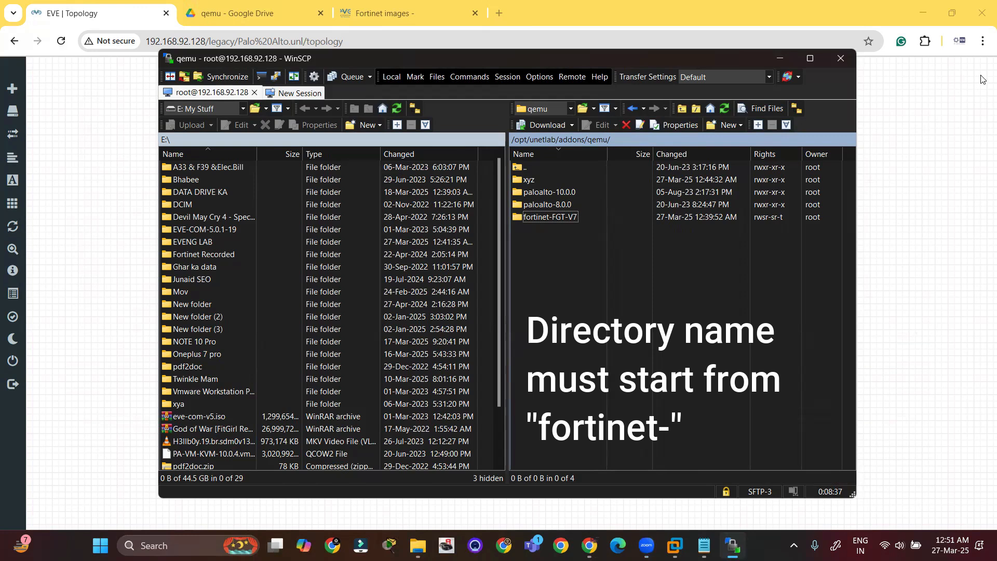
key("ctrl+2")
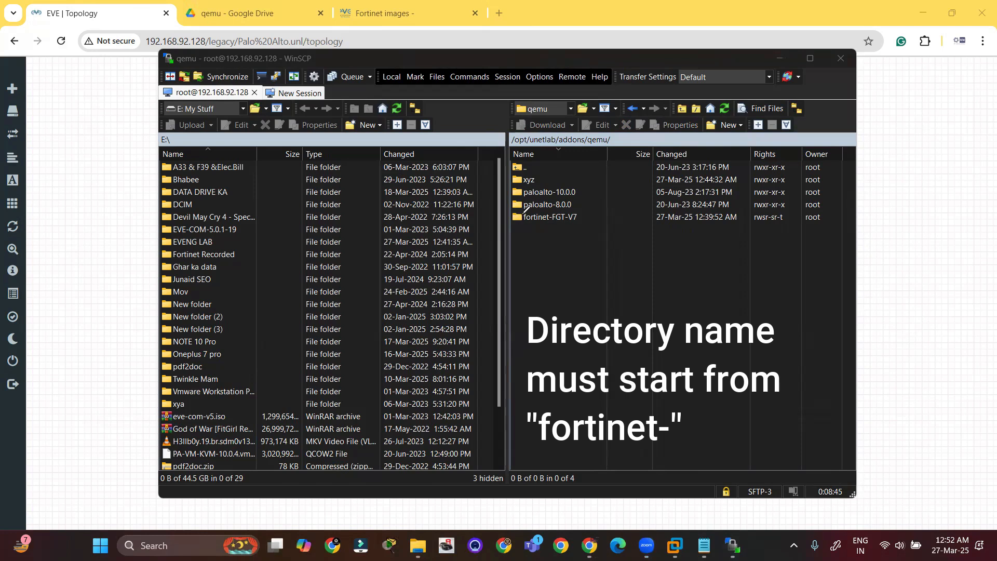
left_click_drag(533, 211, 554, 211)
mouse_move(535, 237)
left_mouse_down()
mouse_move(528, 257)
mouse_move(536, 245)
mouse_move(550, 257)
mouse_move(554, 248)
left_mouse_up()
left_click(558, 243)
left_click_drag(558, 249, 570, 256)
left_click_drag(571, 253, 585, 247)
mouse_move(590, 248)
left_mouse_down()
mouse_move(611, 258)
mouse_move(626, 240)
mouse_move(621, 256)
mouse_move(639, 263)
mouse_move(662, 253)
left_mouse_up()
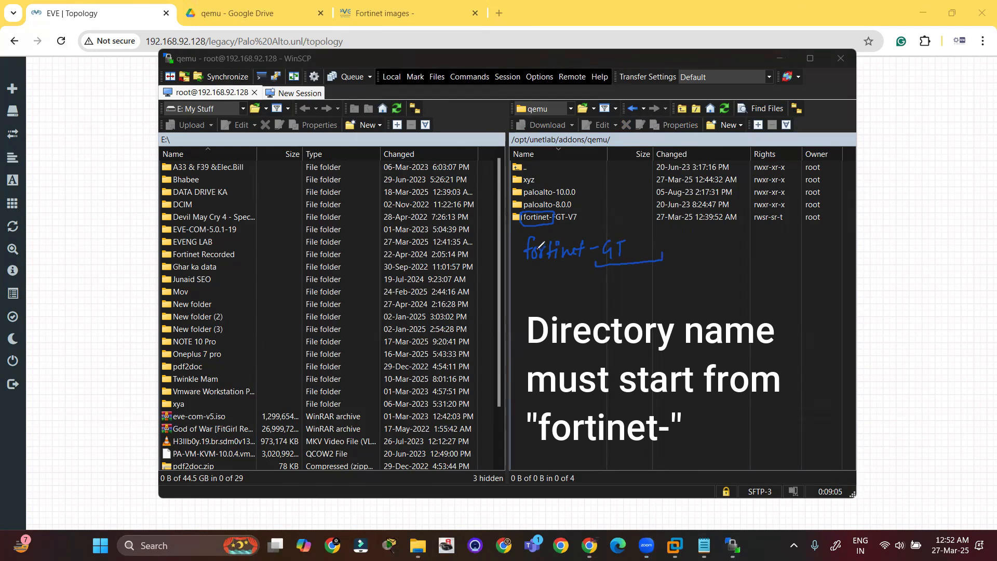
left_click_drag(528, 236, 583, 231)
mouse_move(586, 265)
left_mouse_down()
mouse_move(519, 267)
mouse_move(524, 237)
mouse_move(536, 271)
mouse_move(652, 266)
mouse_move(662, 254)
left_mouse_up()
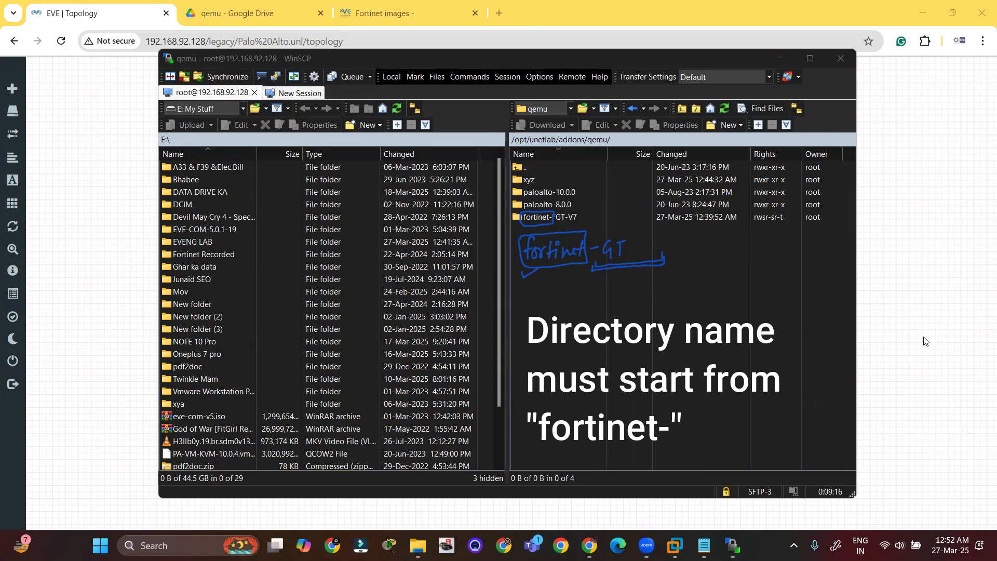
key("Escape")
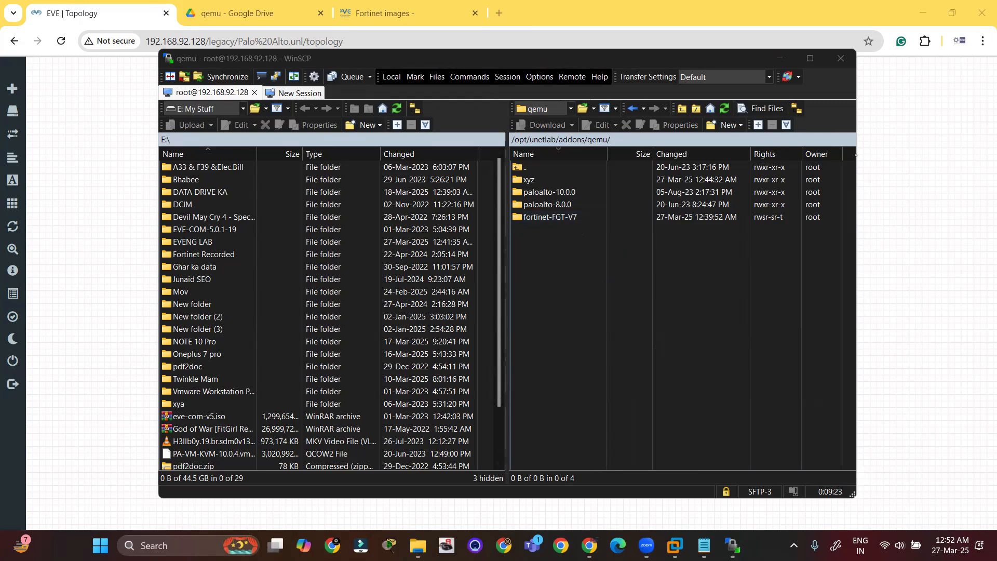
left_click_drag(520, 225, 577, 225)
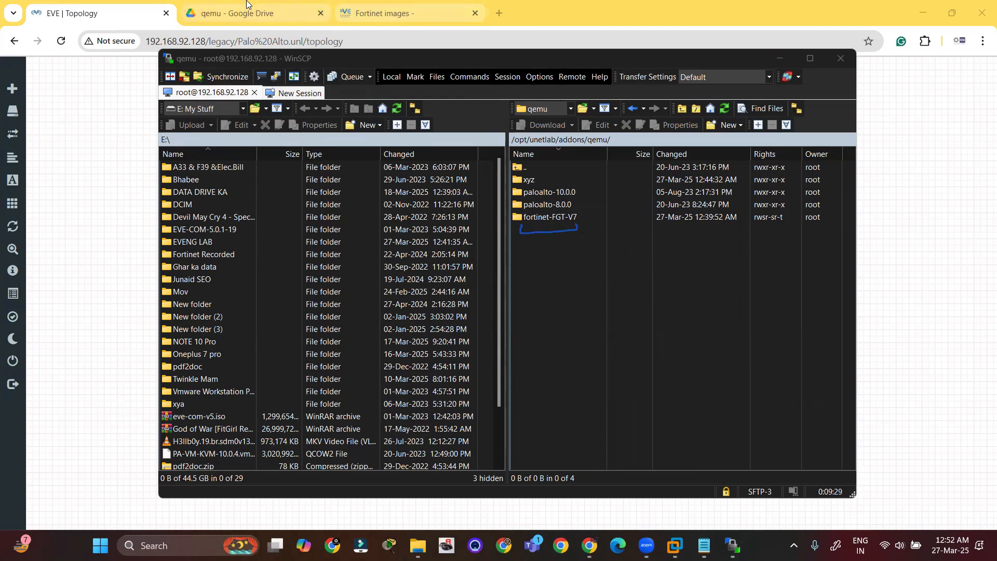
Return to the EVE-NG topology, add one Fortinet FortiGate node with image fortinet-FGT-V7, and move it toward the middle of the canvas
left_click(783, 64)
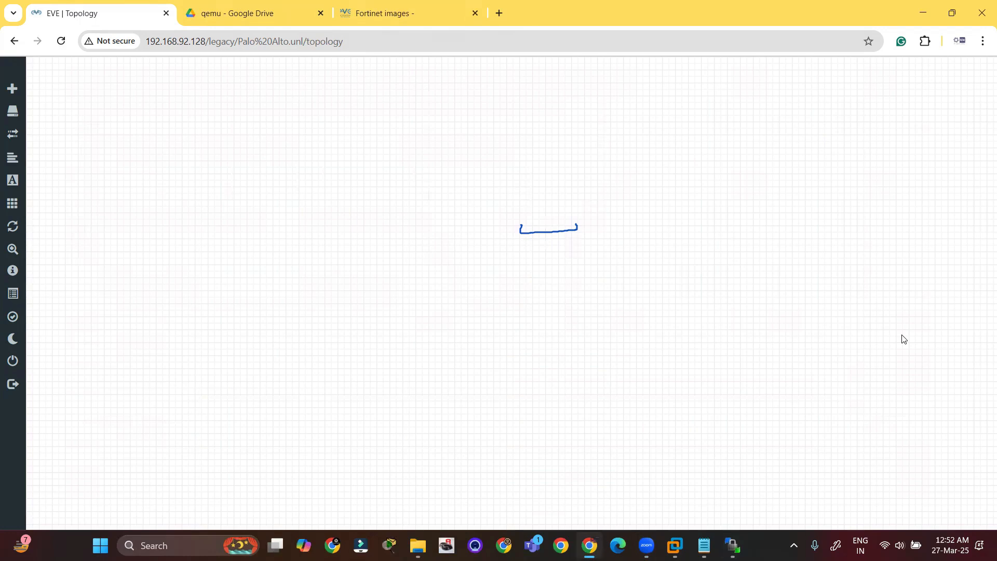
left_click(15, 89)
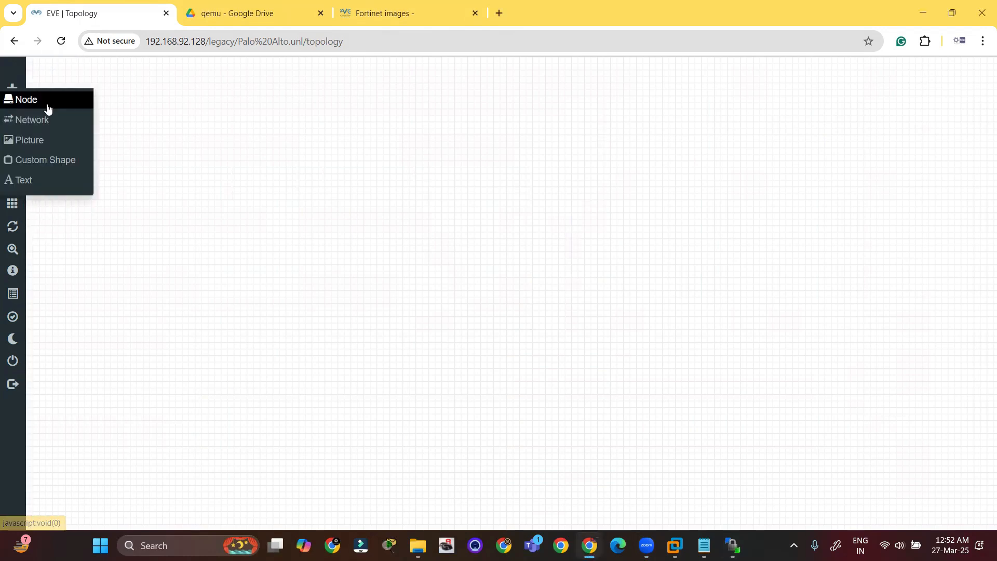
left_click(48, 108)
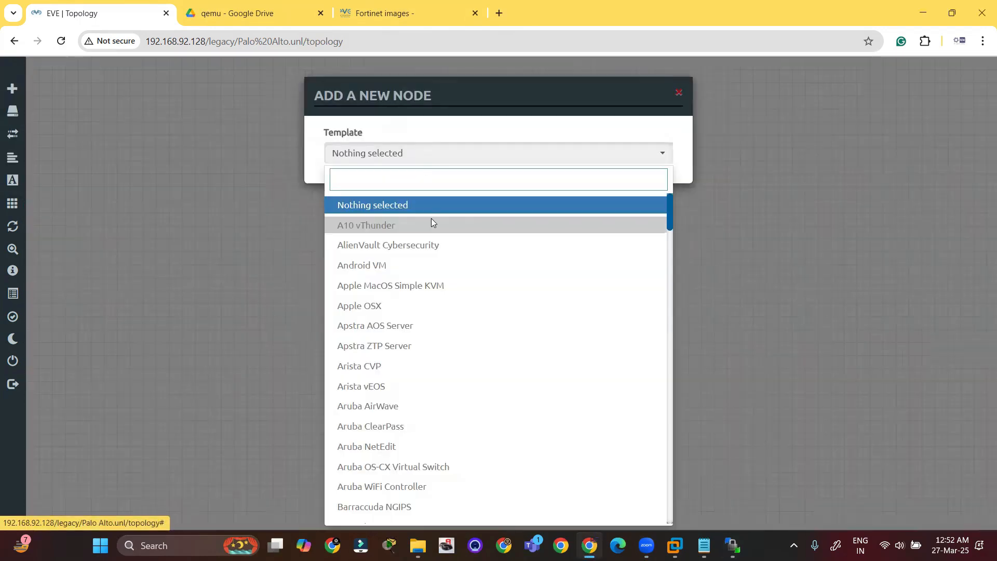
scroll(430, 218, "down", 10)
key("Down")
key("Down")
key("Down")
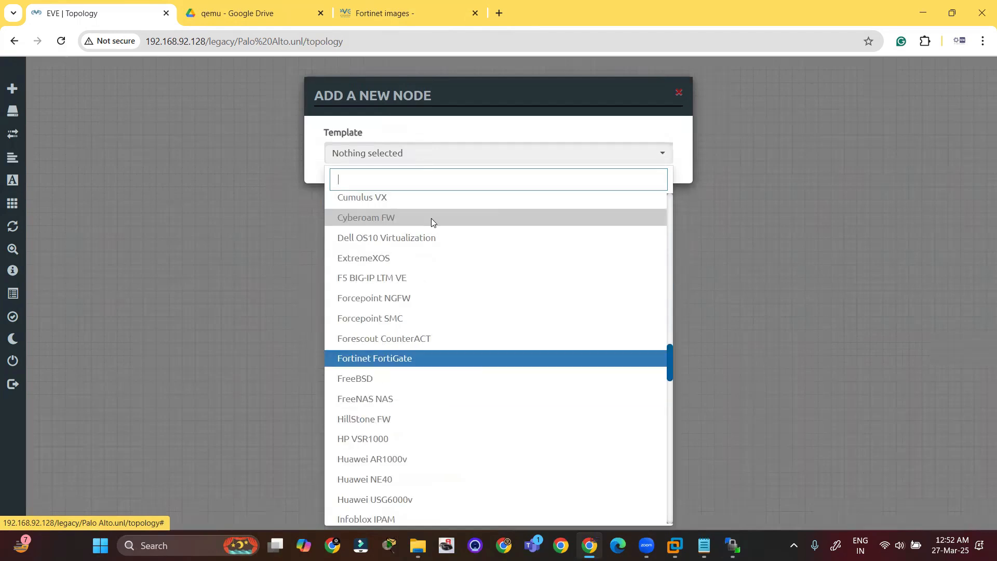
left_click(435, 360)
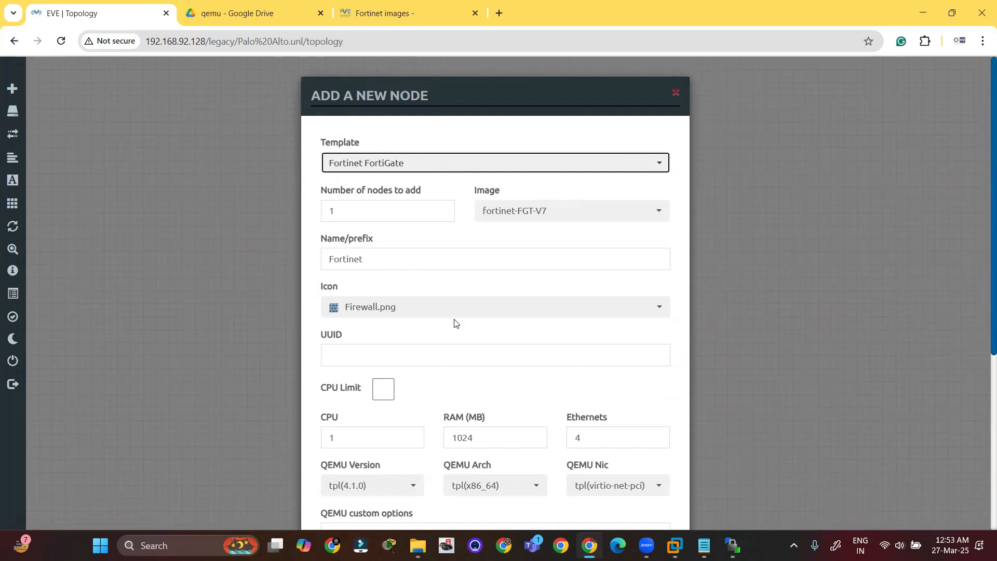
scroll(398, 492, "down", 5)
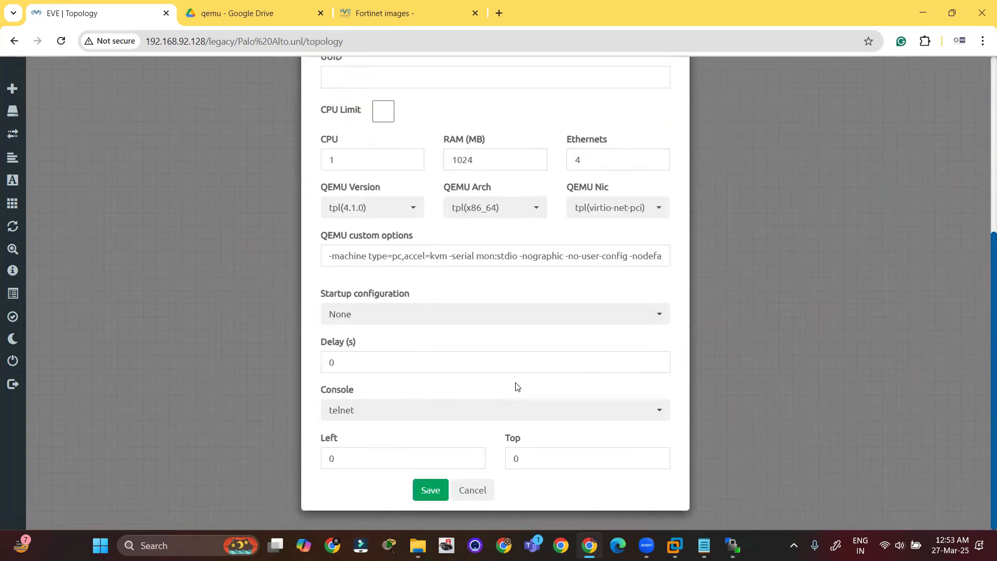
left_click(429, 487)
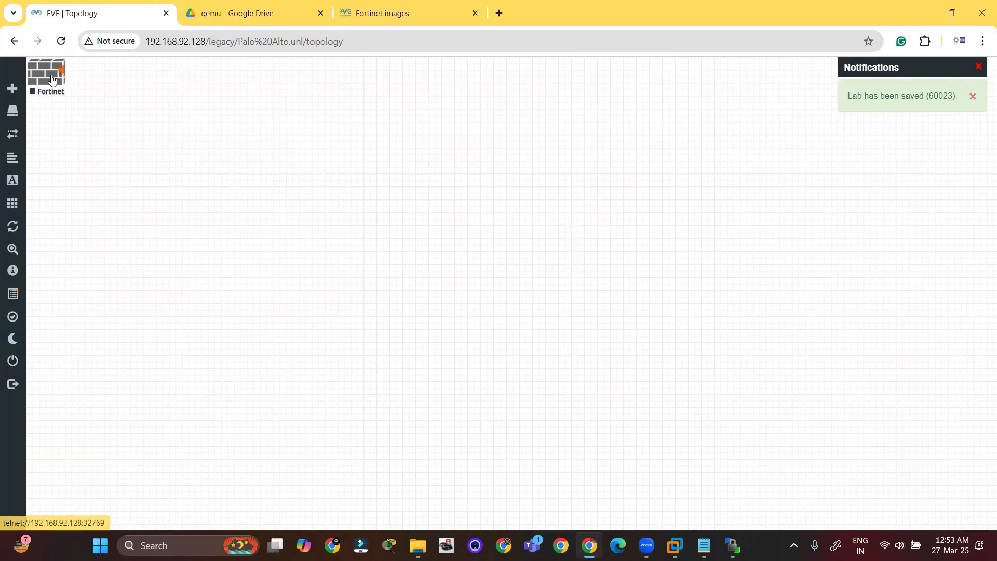
left_click_drag(54, 80, 387, 253)
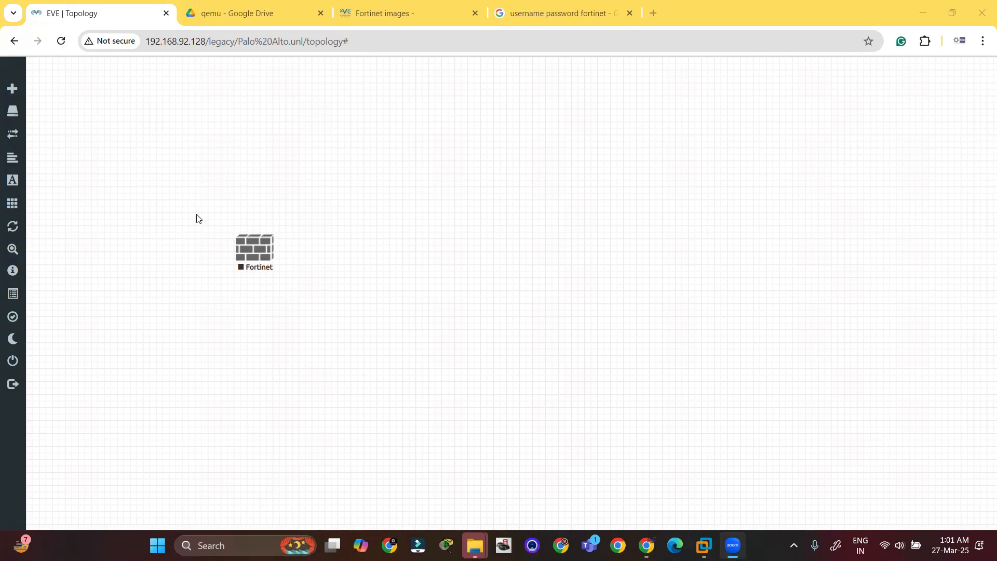
left_click_drag(179, 203, 321, 295)
left_click(351, 330)
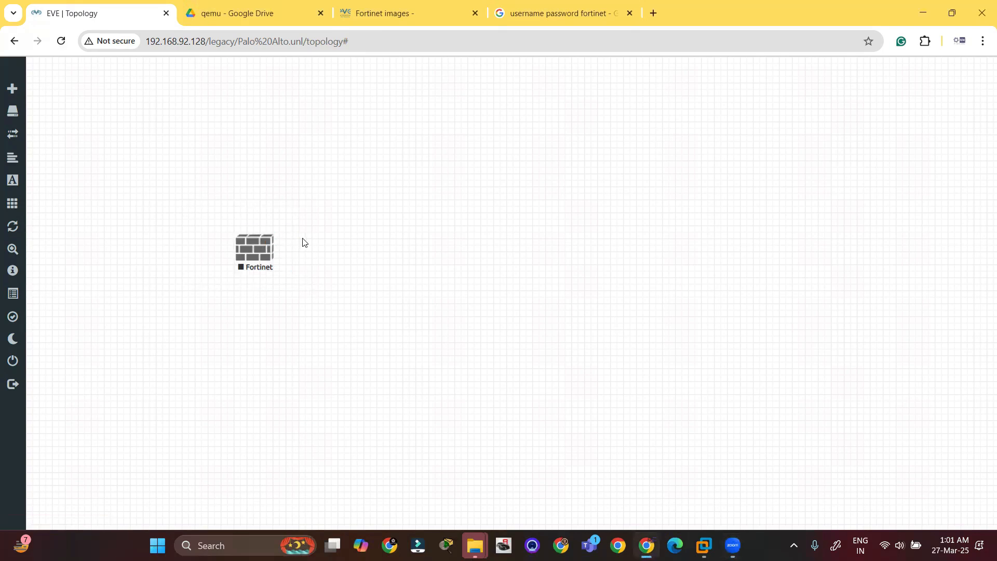
left_click_drag(208, 203, 323, 295)
left_click(126, 240)
Add one network named Net of type Management(Cloud0) to the topology, on the canvas beside the Fortinet node
right_click(399, 260)
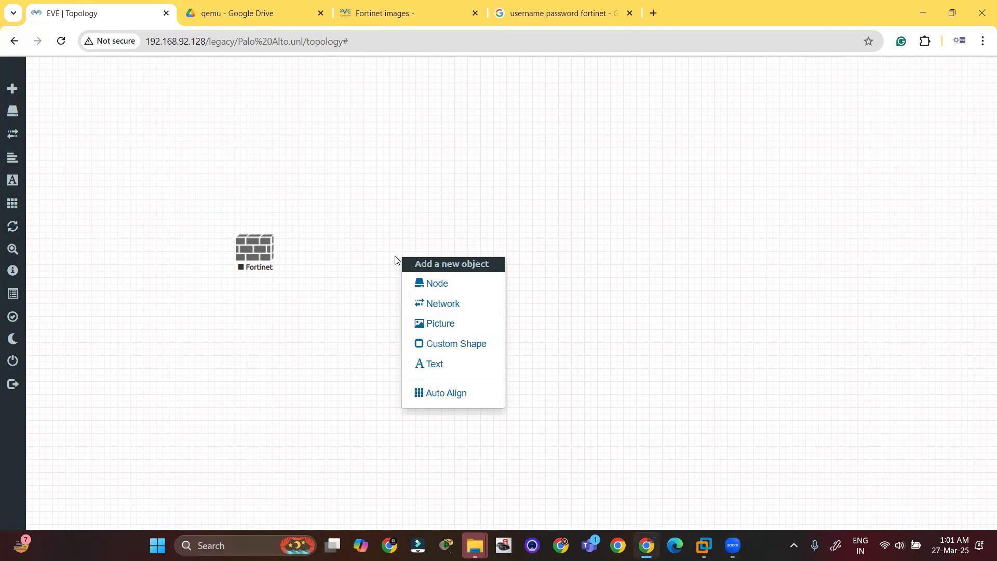
left_click(443, 301)
left_click(452, 176)
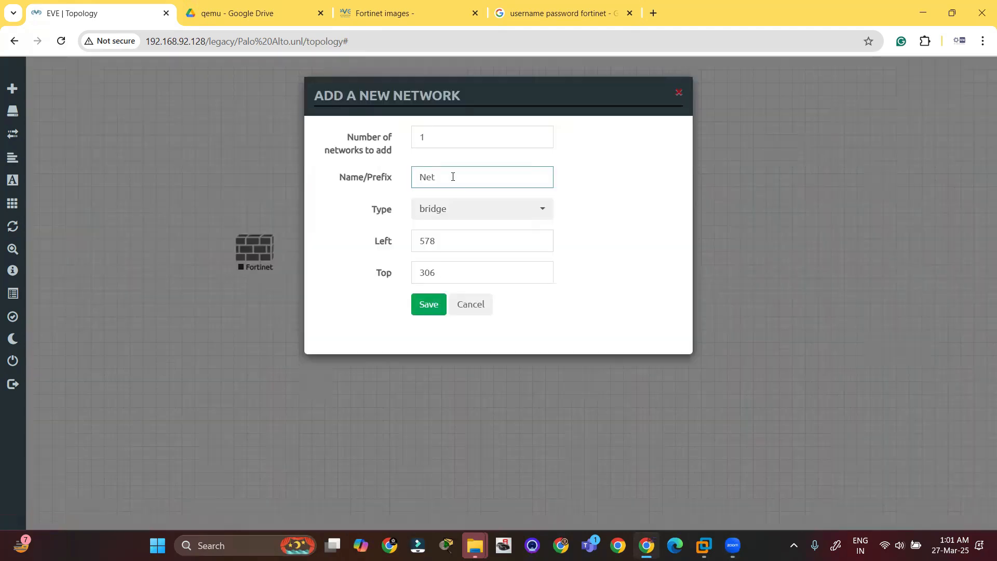
left_click(471, 215)
left_click(471, 215)
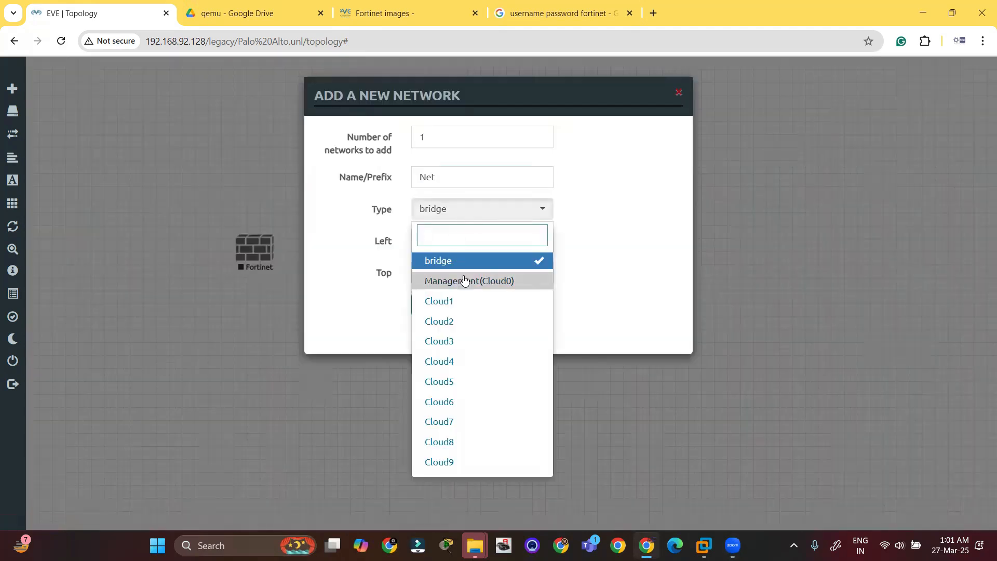
left_click(460, 278)
left_click(429, 305)
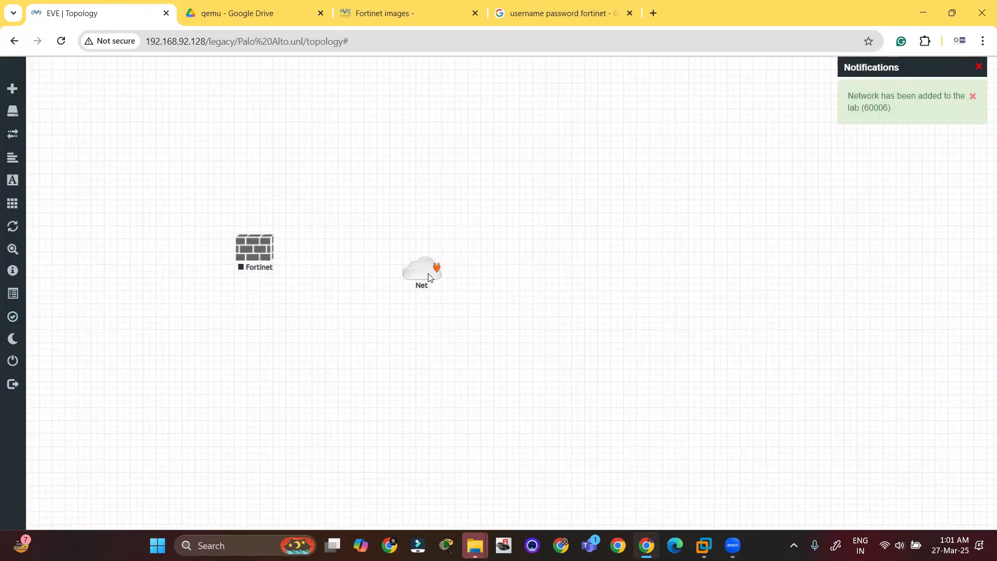
Connect the Net cloud to port1 of the Fortinet node and line the cloud up level with the firewall
left_click_drag(446, 235, 318, 237)
left_click_drag(447, 237, 265, 251)
left_click(520, 347)
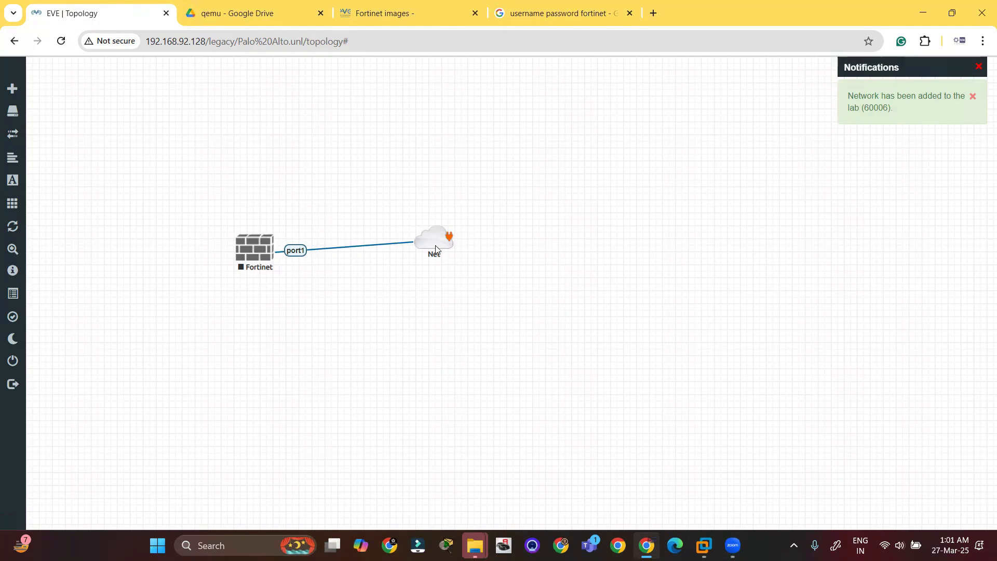
left_click_drag(435, 250, 463, 259)
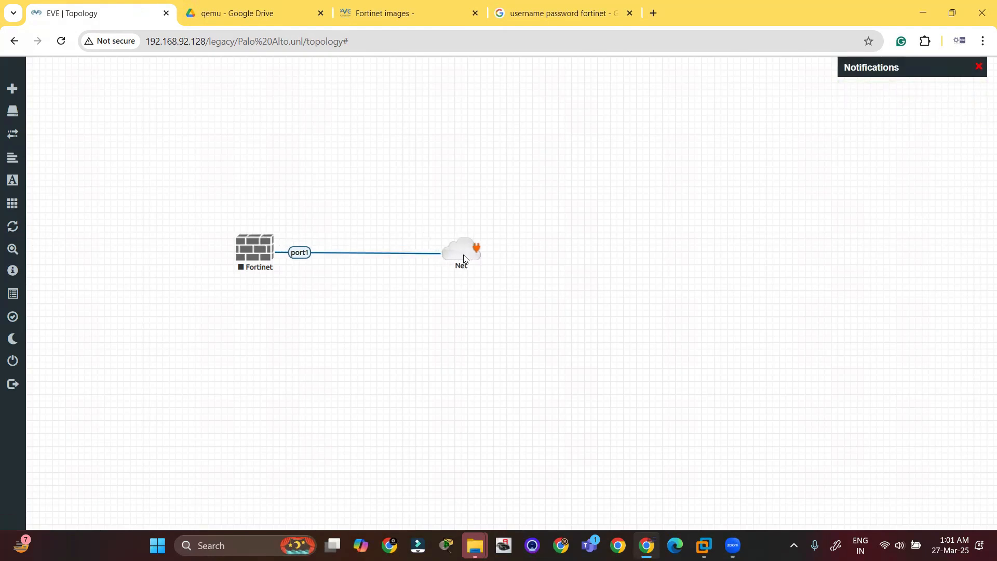
Start the Fortinet node and open its Telnet console in a window placed clear of the topology
right_click(266, 247)
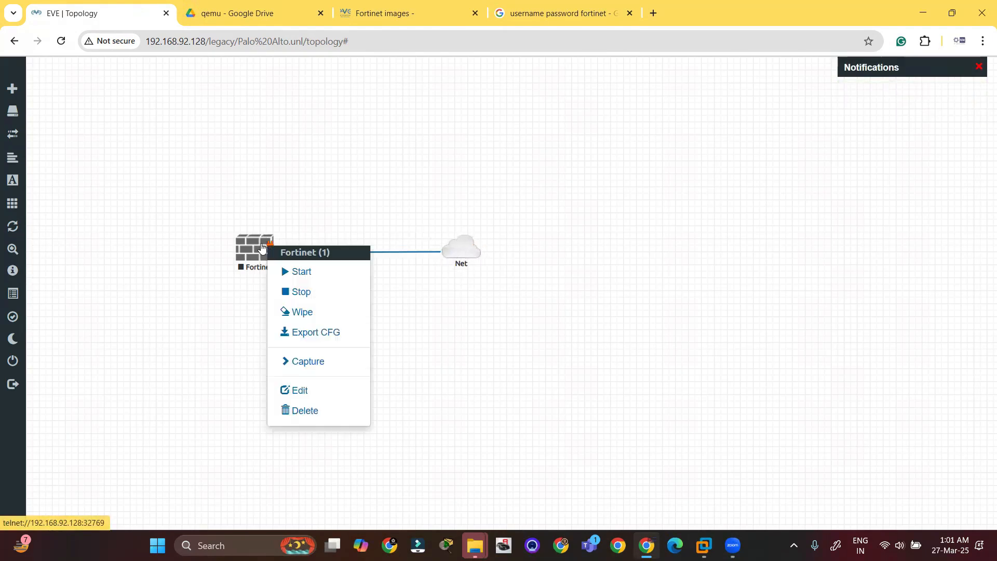
left_click(299, 272)
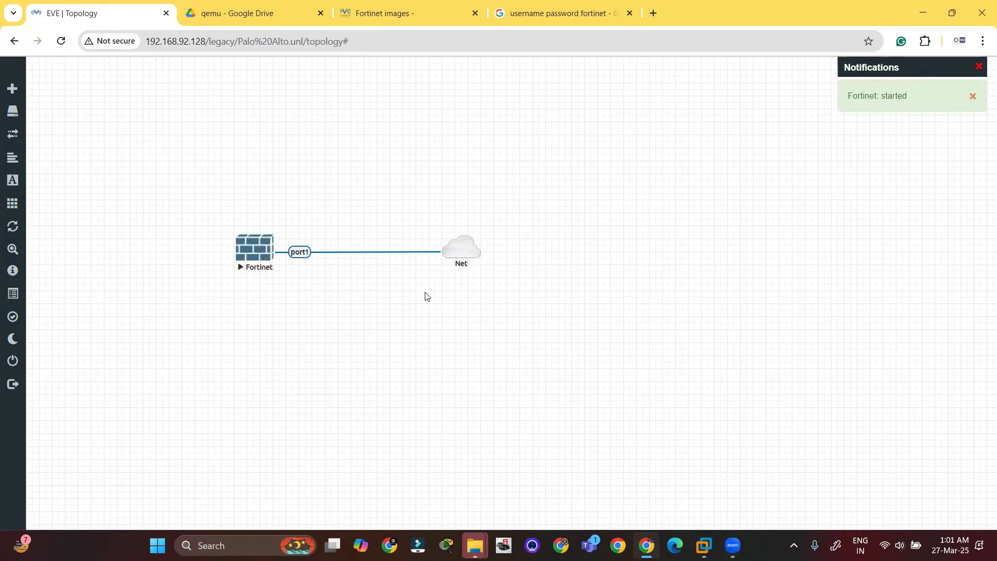
left_click_drag(232, 208, 463, 307)
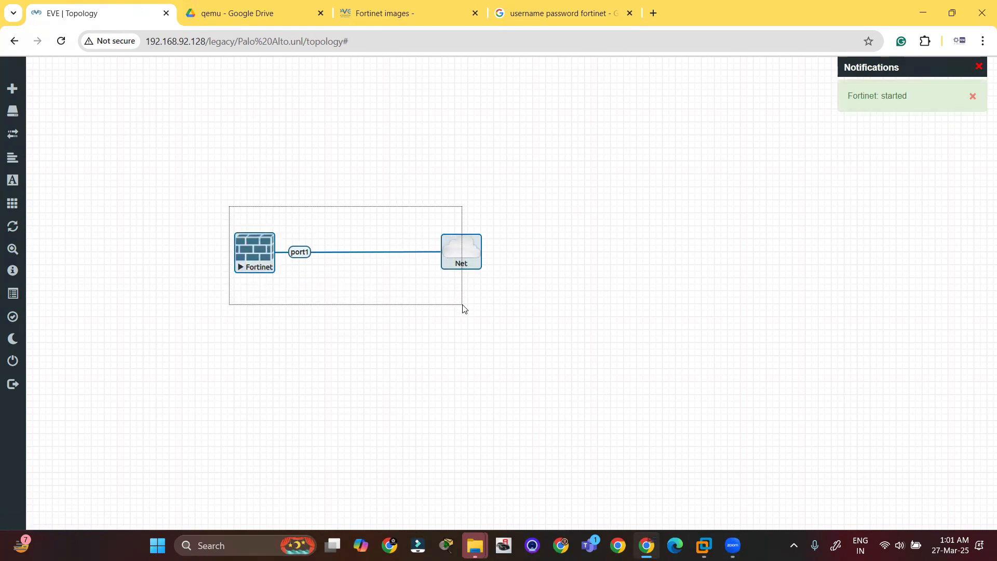
left_click(371, 326)
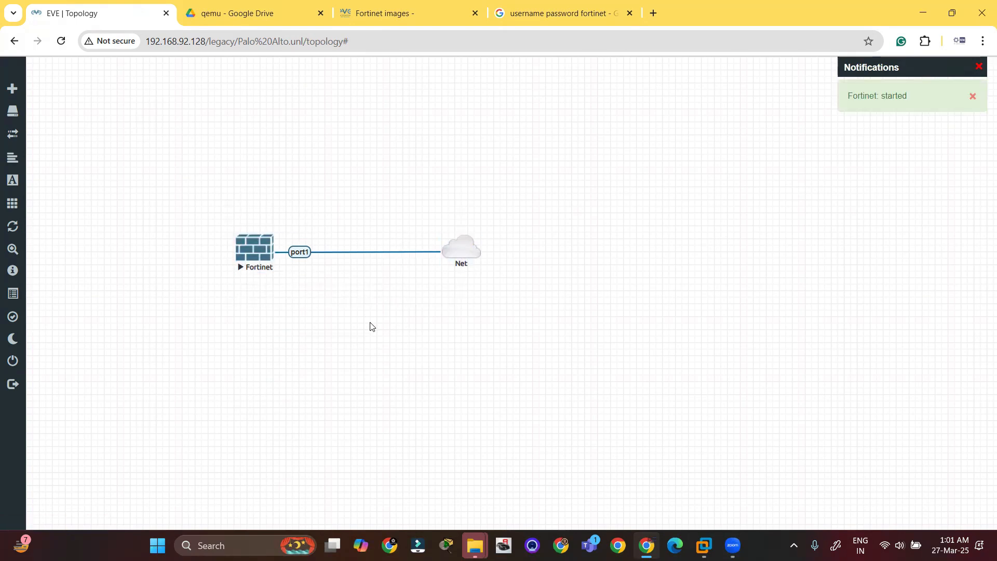
left_click(257, 252)
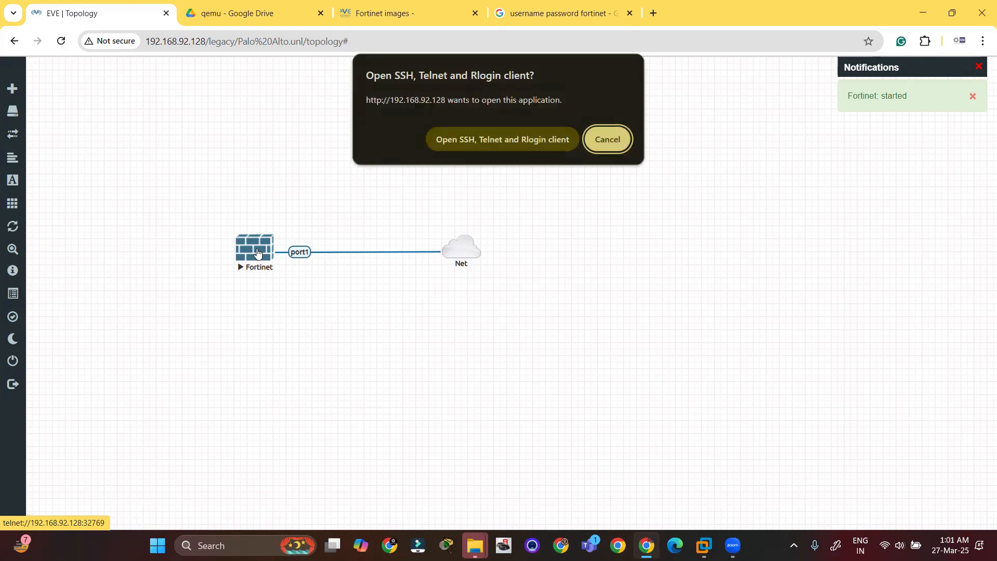
left_click(477, 145)
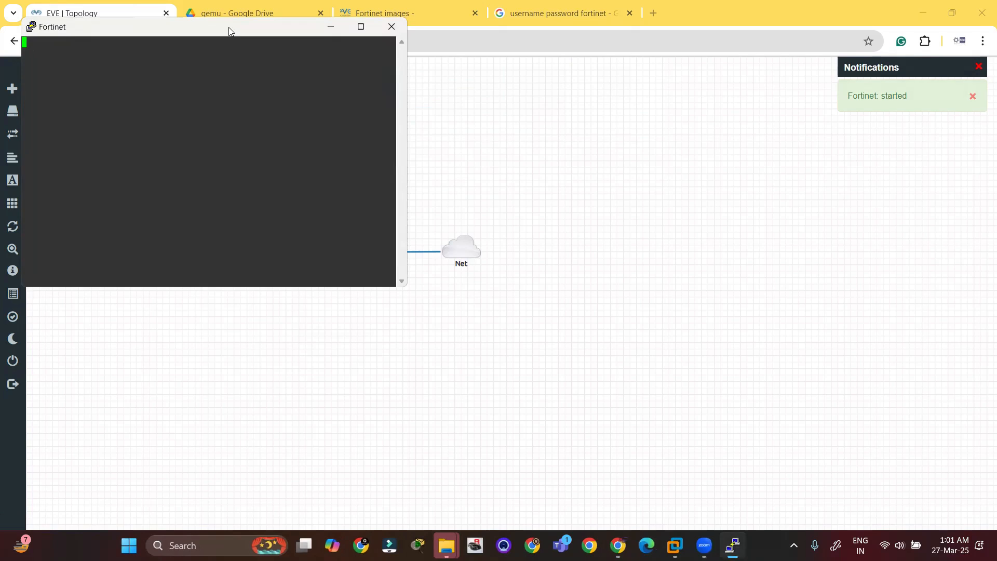
left_click_drag(228, 27, 733, 103)
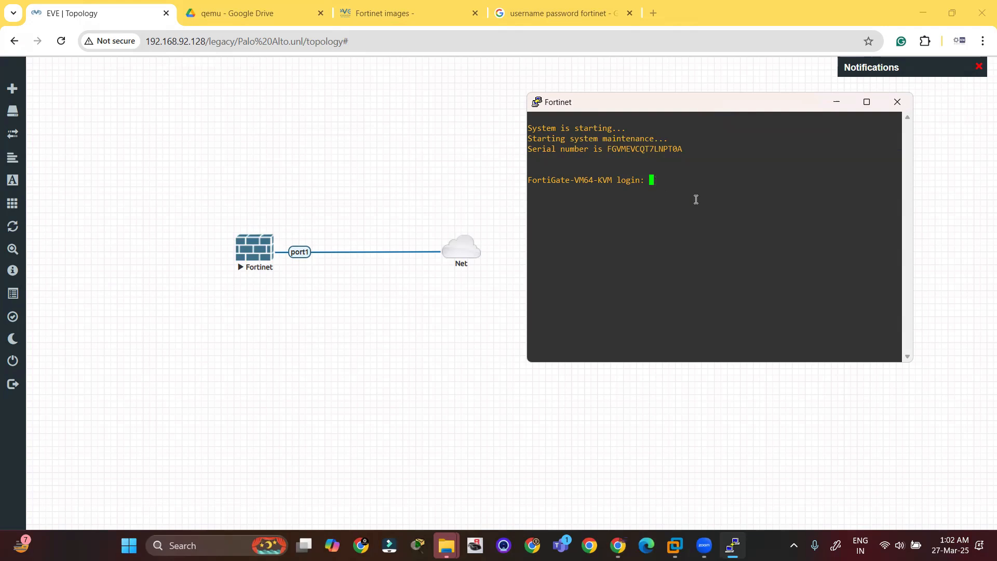
left_click(906, 415)
left_click_drag(666, 185, 704, 168)
left_click_drag(674, 204, 685, 211)
left_click_drag(692, 202, 700, 215)
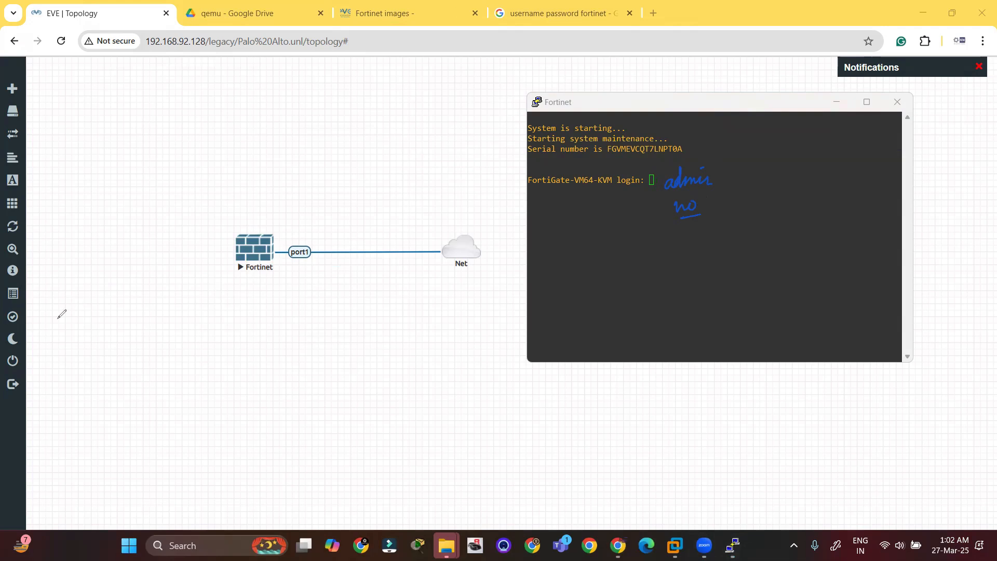
Log in to the FortiGate console as admin with a blank password, and enter and confirm a new password
left_click(680, 159)
type("admin")
key("Return")
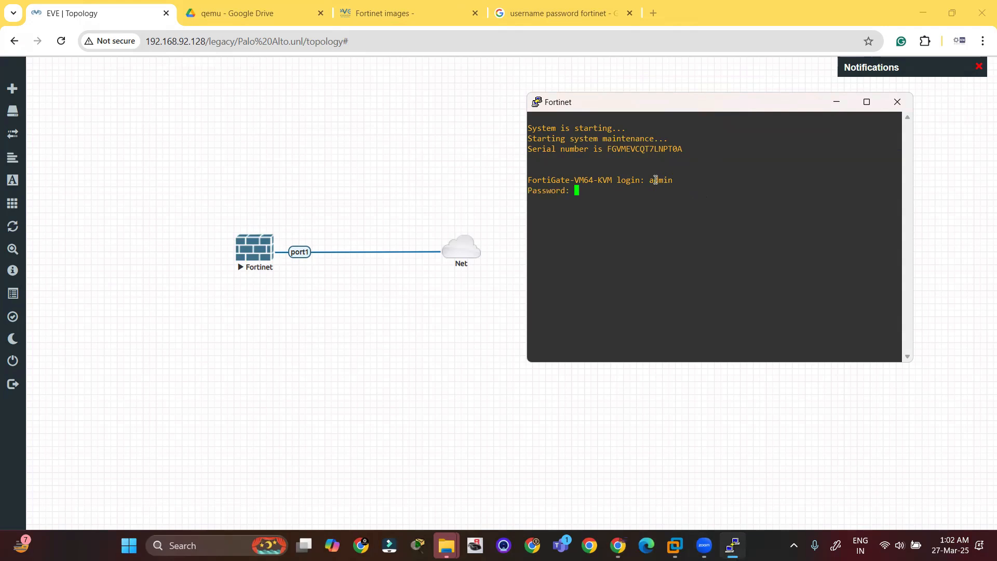
key("Return")
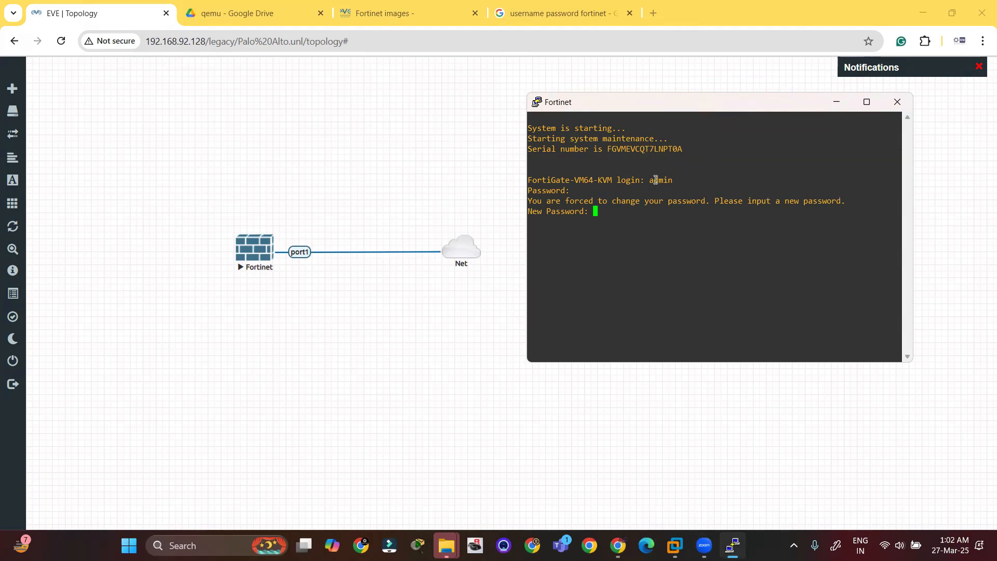
key("Return")
key("Return")
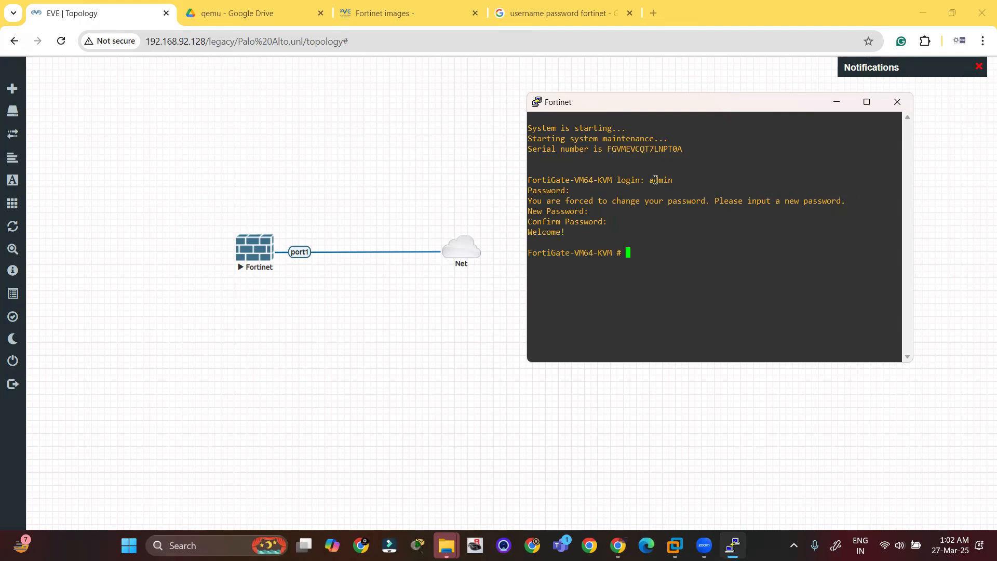
key("Return")
key("Return")
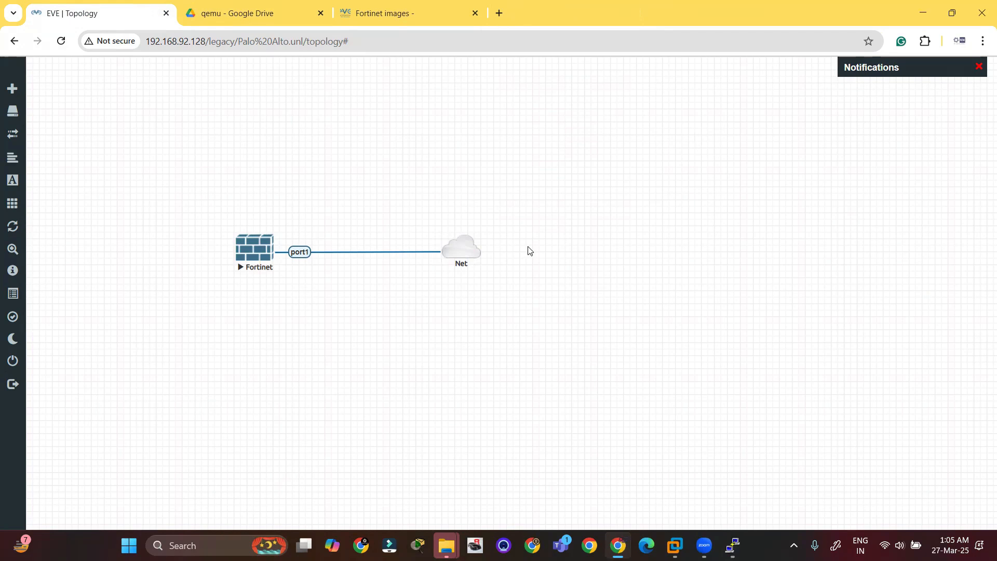
Switch to the Fortinet console and list the interface IP addresses with the command diagnose ip address list
key("alt+Tab")
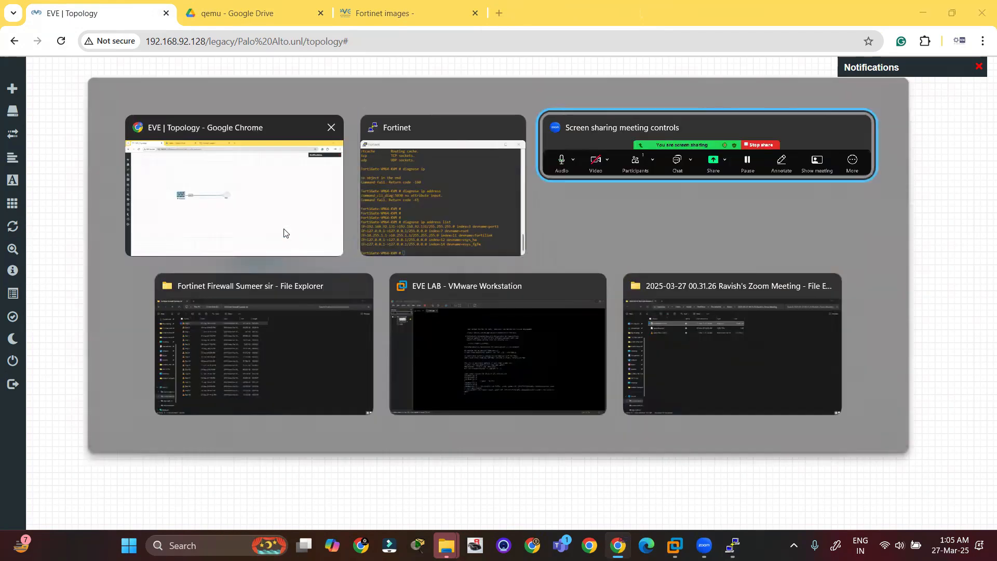
left_click(419, 202)
key("Return")
key("Return")
key("Return")
key("Return")
key("Return")
key("Return")
key("Return")
key("Return")
key("Return")
key("Return")
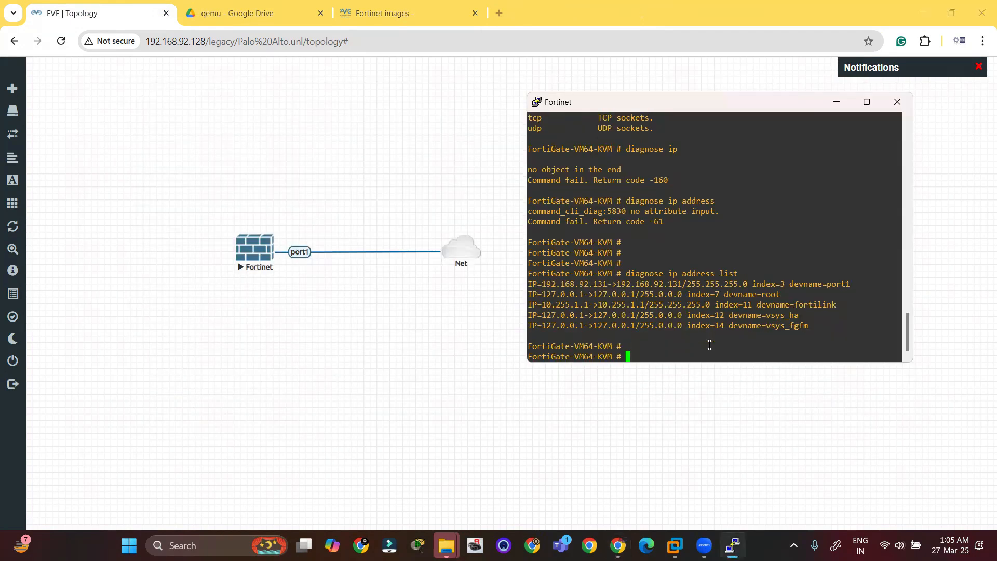
key("Up")
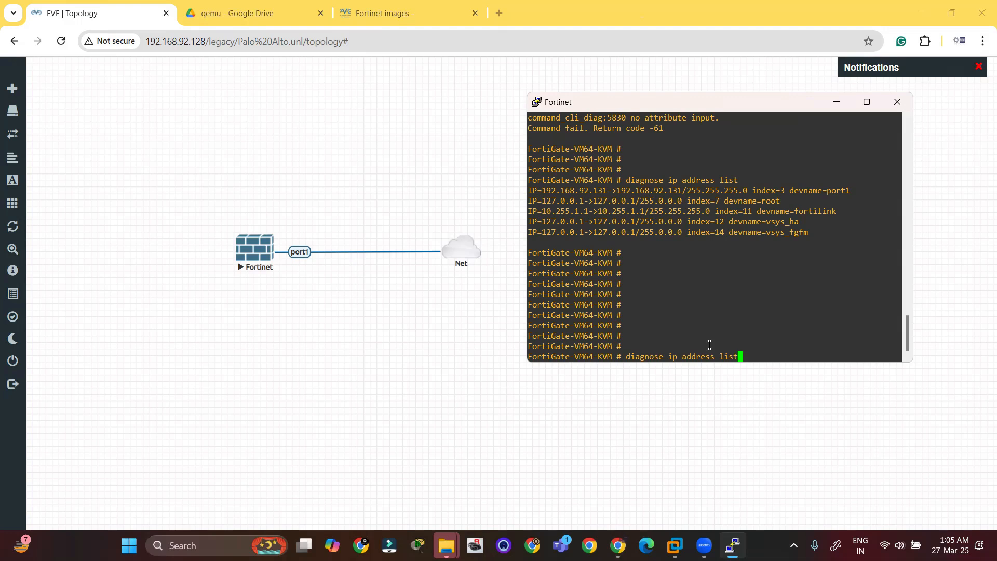
key("Return")
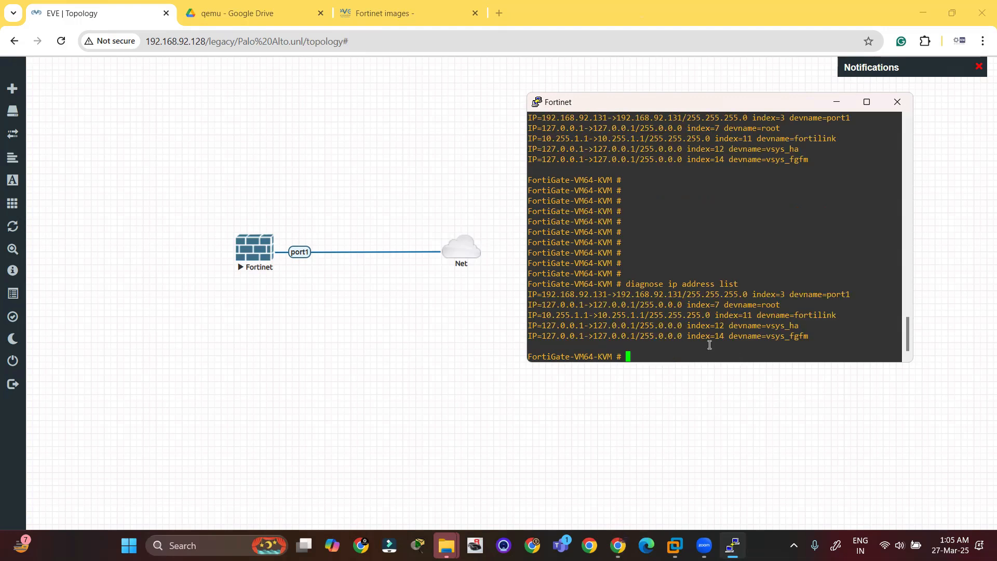
Select port1's IP address in the console output and open 192.168.92.131 in a new Chrome tab
left_click_drag(681, 294, 620, 294)
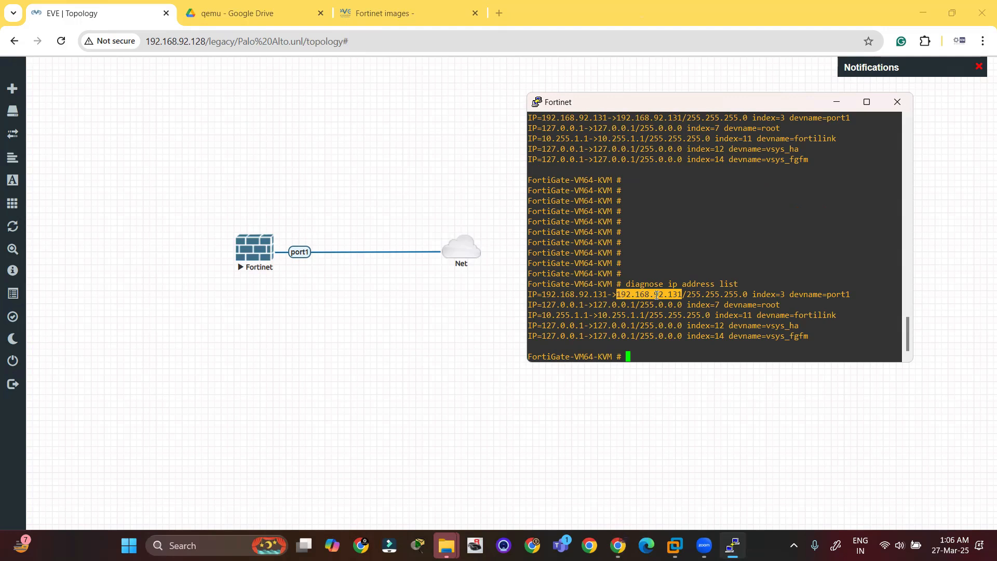
left_click(497, 7)
type("192.168")
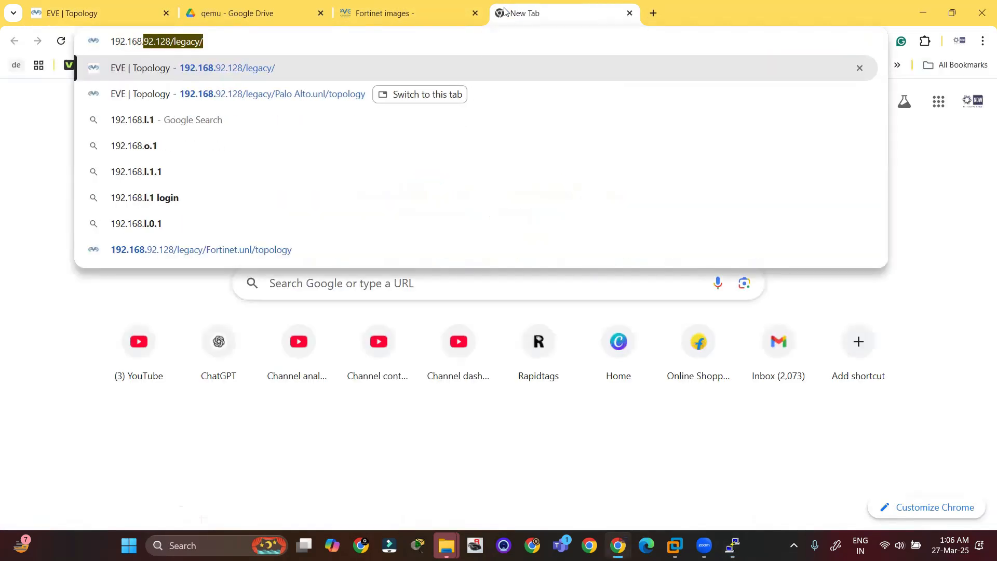
type(".92.131")
key("Return")
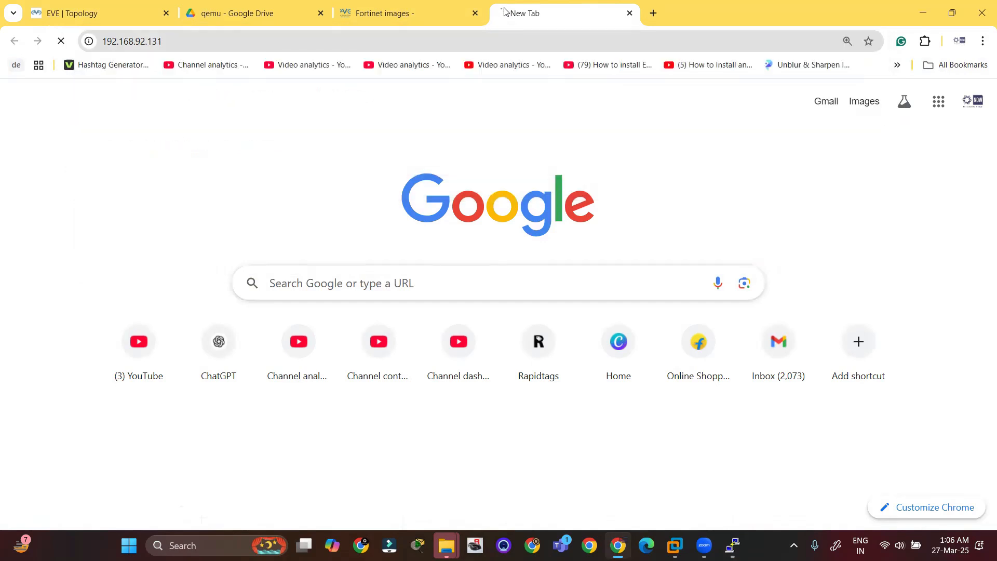